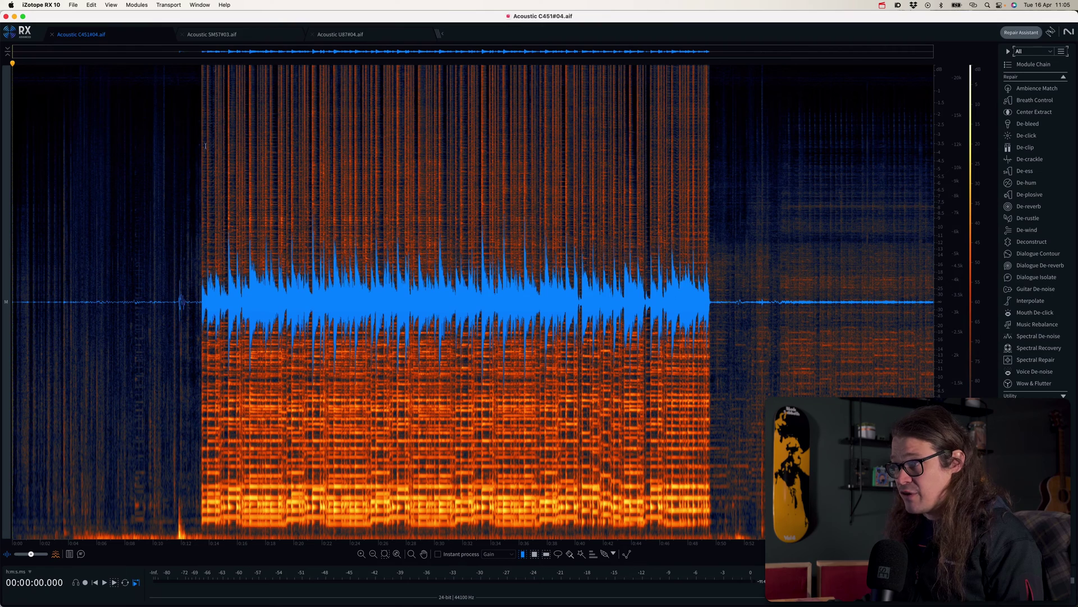
Look through the SM57 and U87 guitar recordings, audition the U87 take, and return to the SM57 file.
click(234, 34)
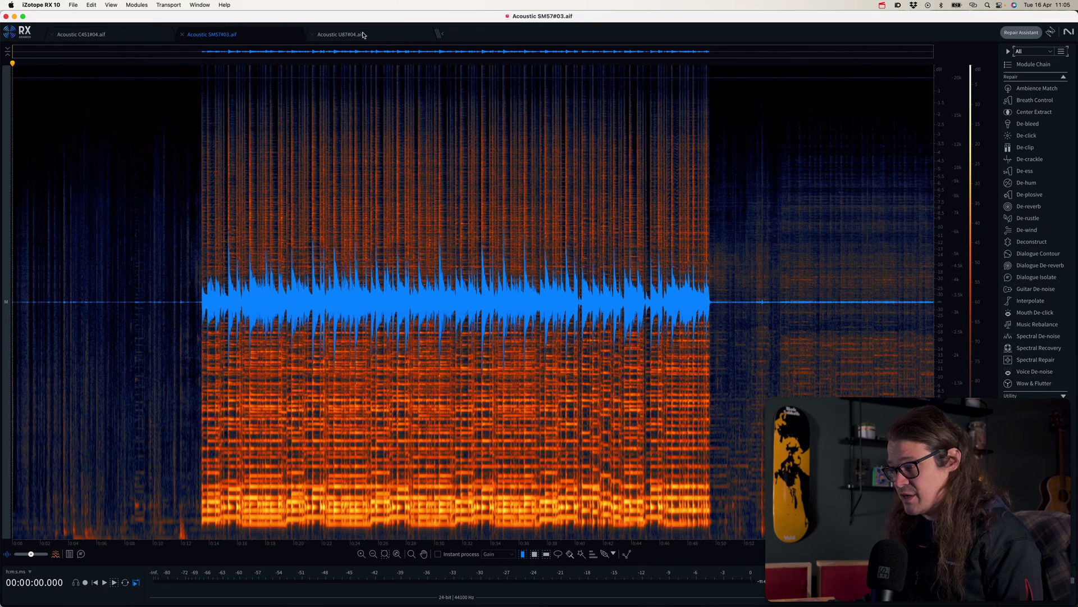
click(341, 34)
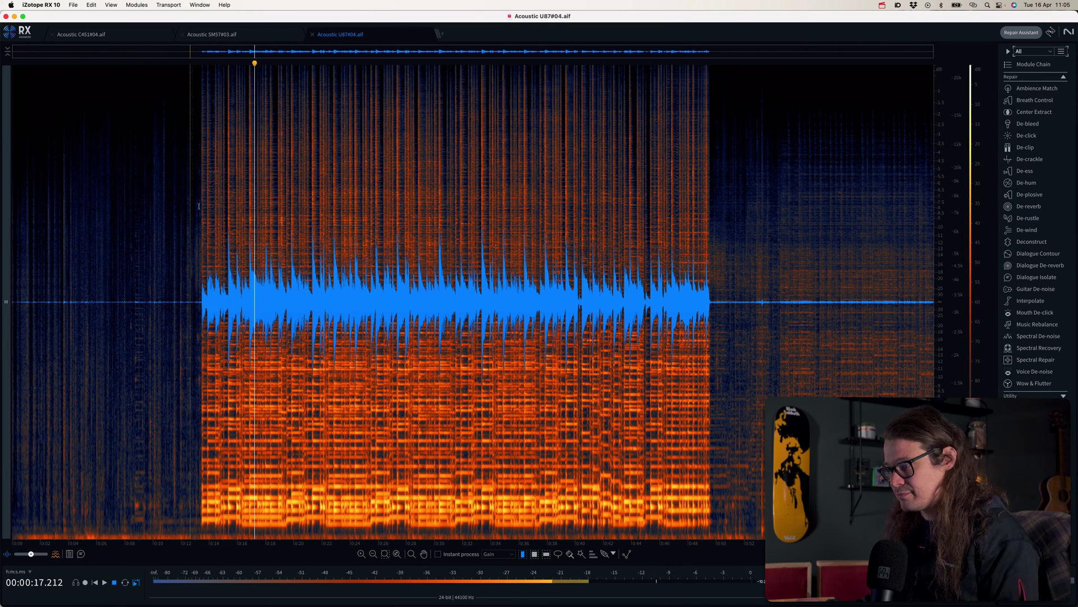
key(space)
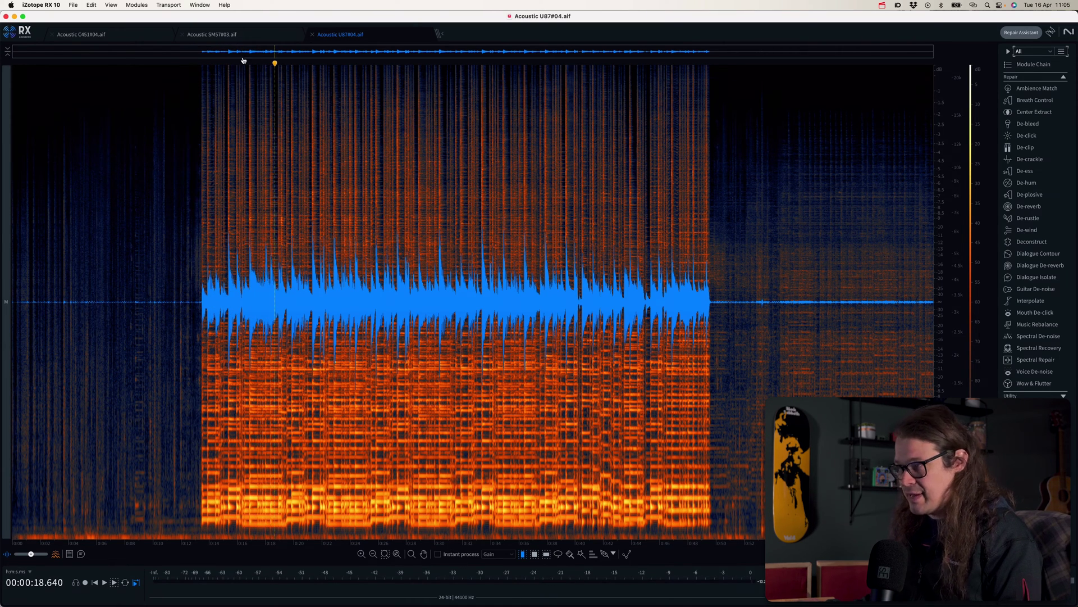
click(245, 38)
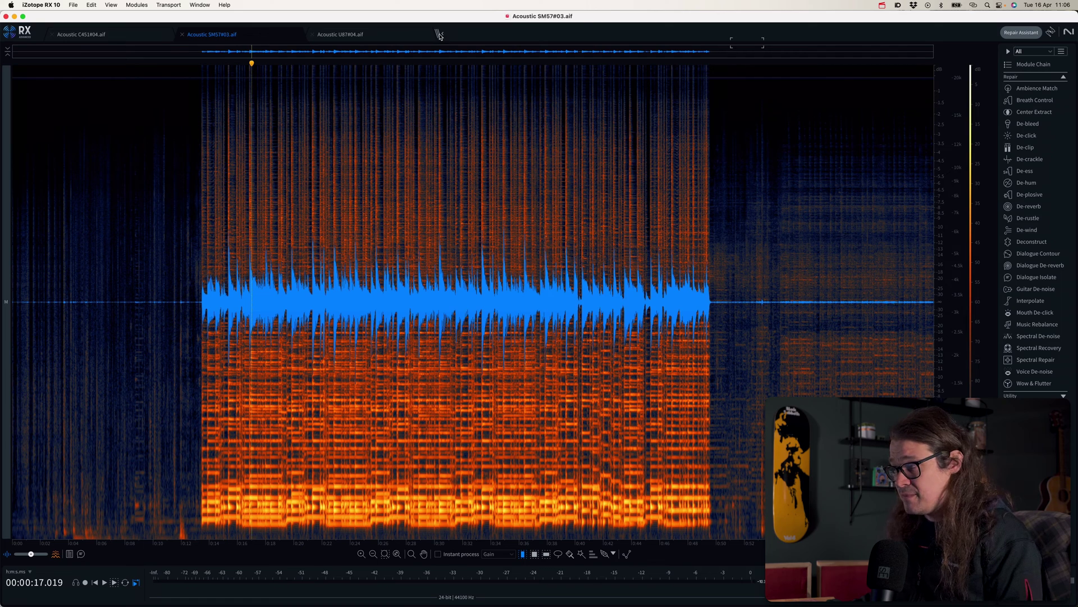
Combine the open guitar files in Composite View and play back from just before the guitar part begins.
click(439, 35)
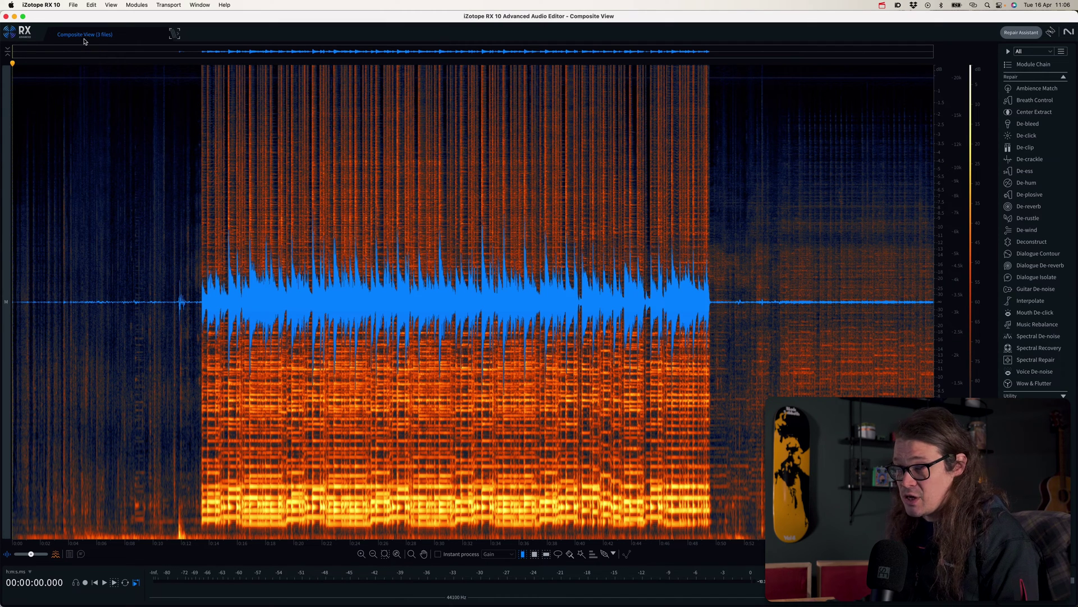
click(197, 261)
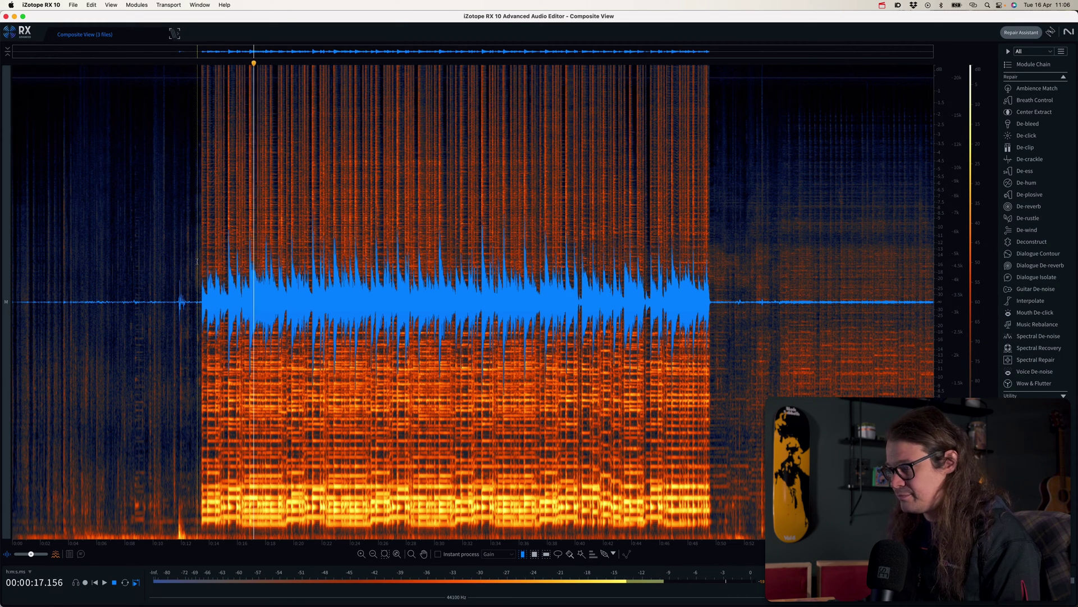
key(space)
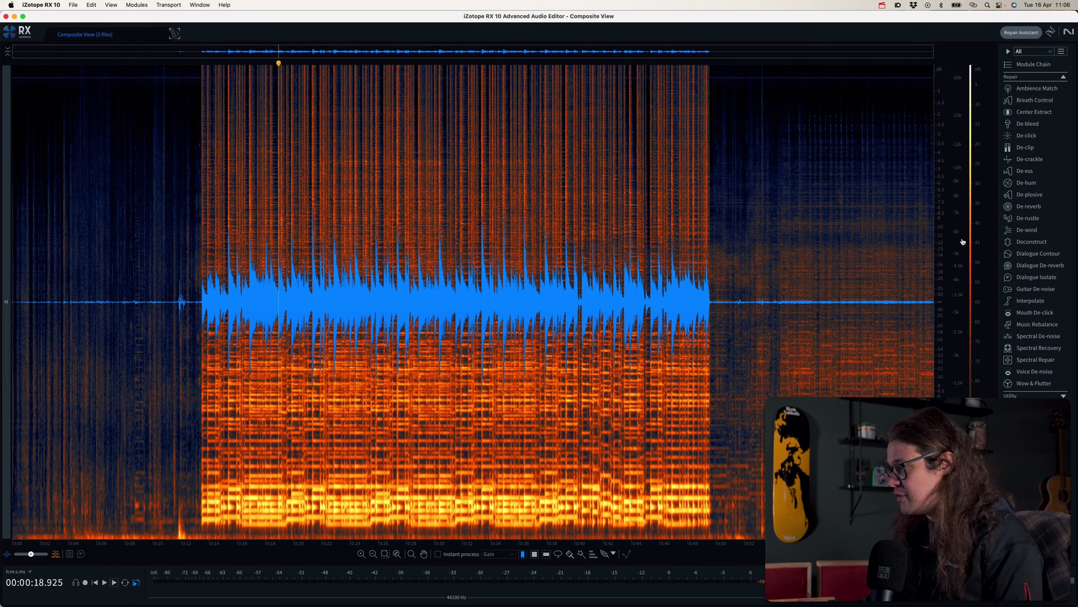
Render Guitar De-noise with Pick reduction over the whole guitar performance in Composite View, and clear the time selection.
click(1028, 290)
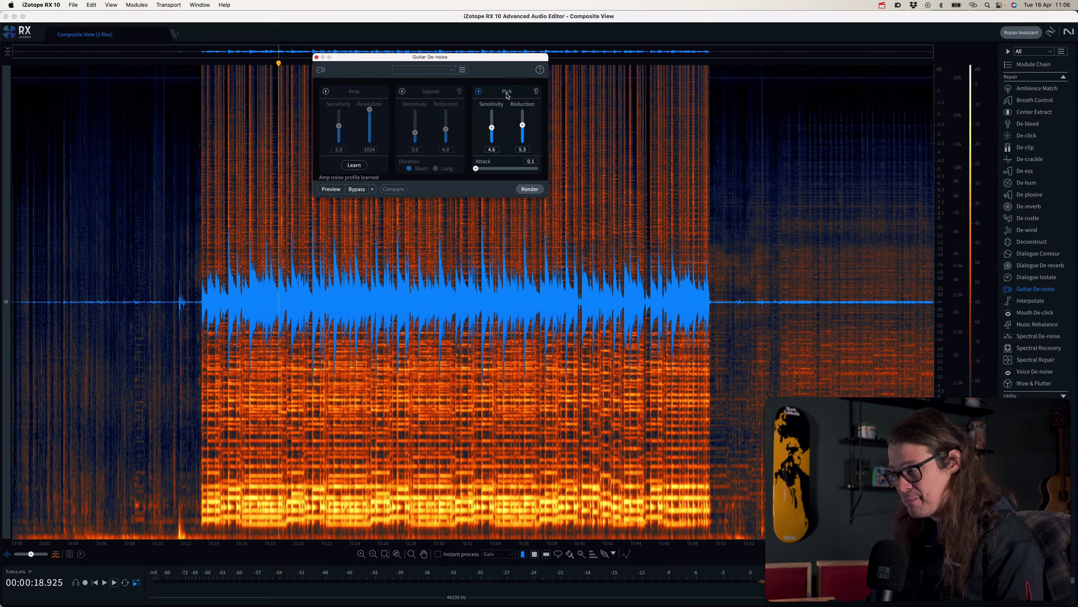
drag(198, 262, 730, 251)
click(530, 189)
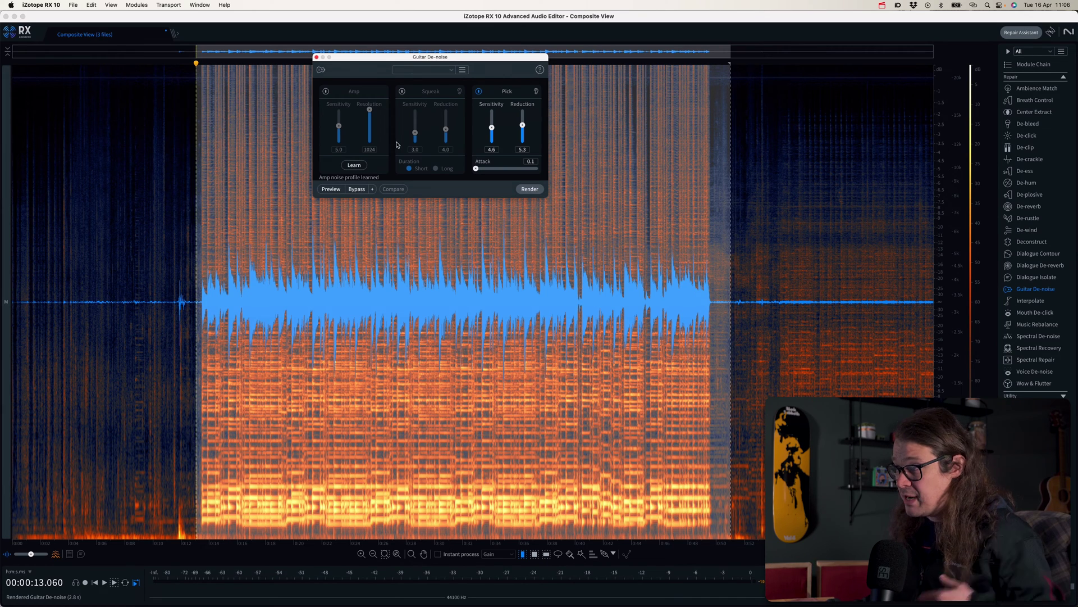
click(316, 57)
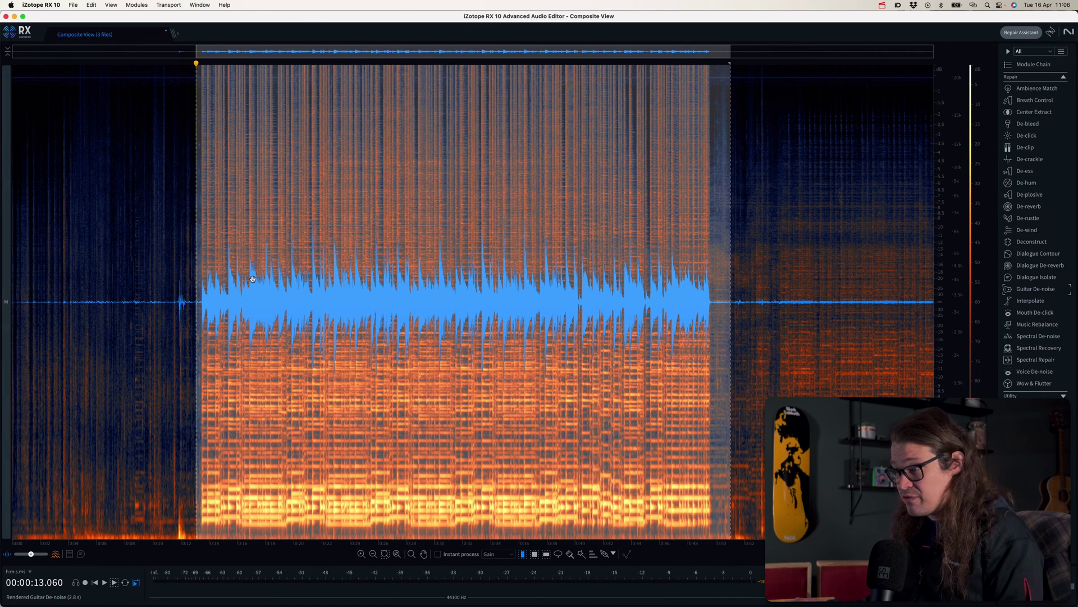
click(253, 280)
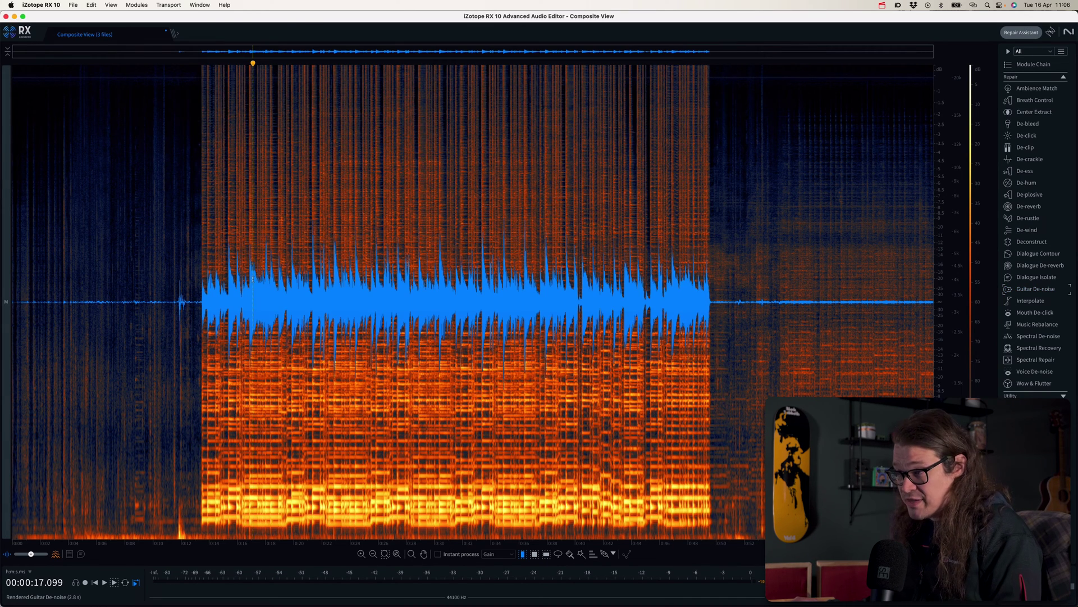
Exit Composite View and check the C451, SM57 and U87 files individually for the Guitar De-noise edit.
click(173, 35)
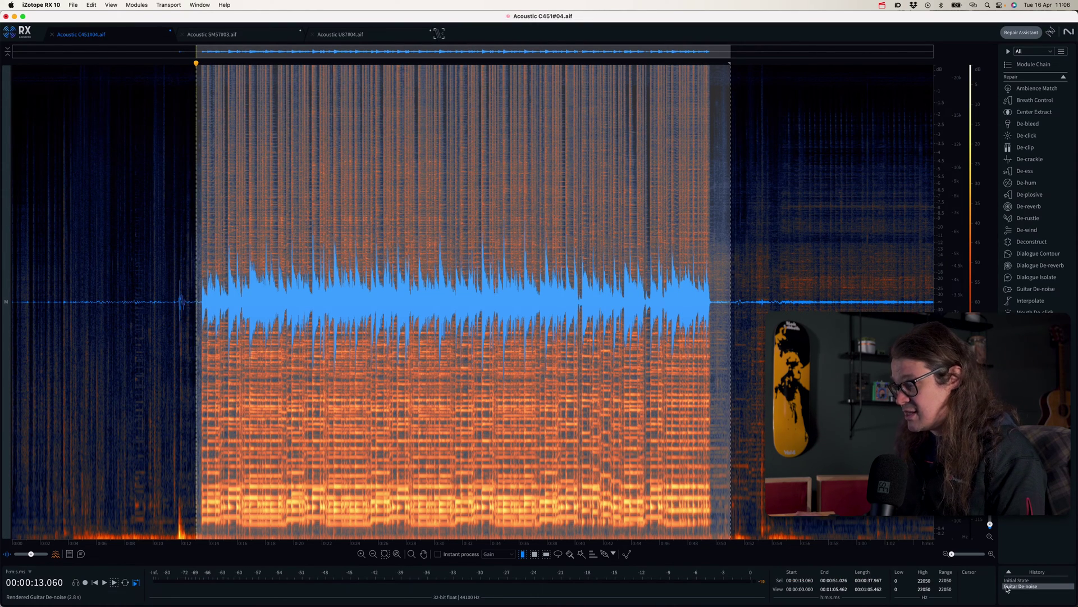
click(275, 36)
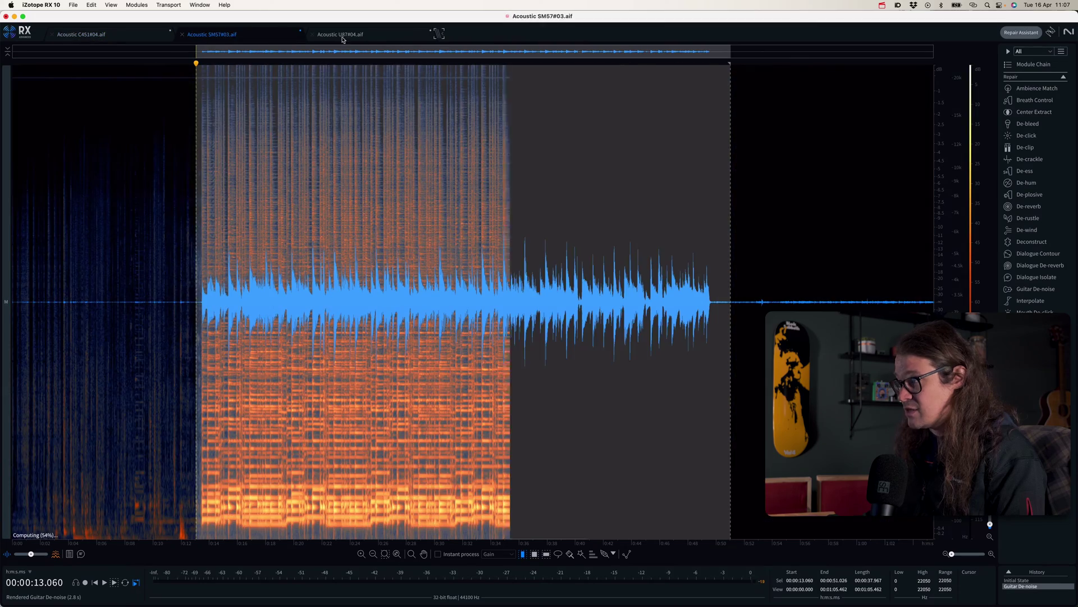
click(373, 36)
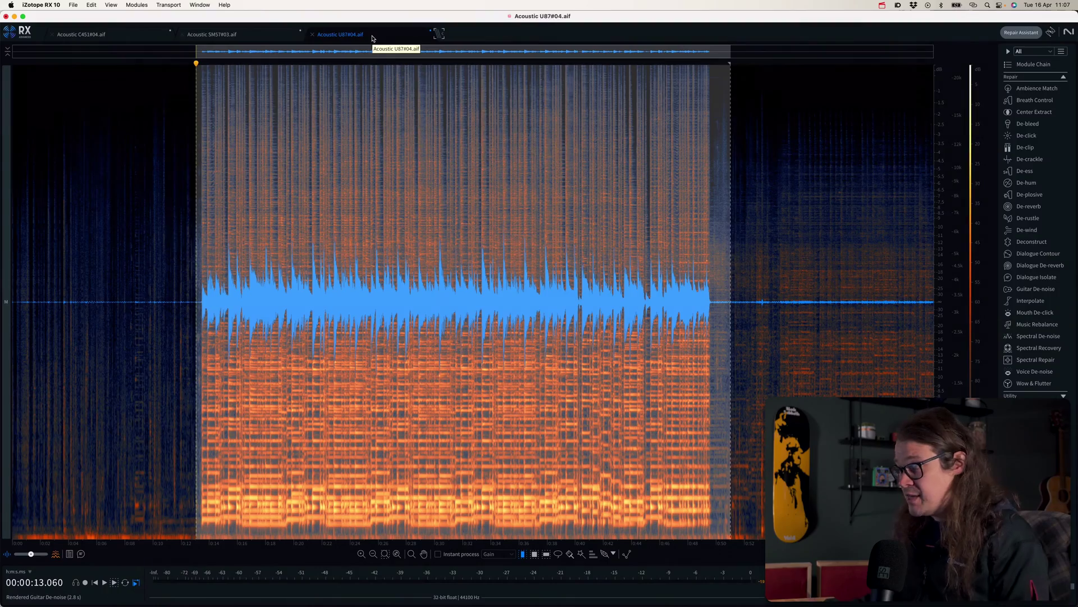
Clear the time selection in the U87 file and place the playhead at about 8.5 seconds.
click(429, 185)
key(super+z)
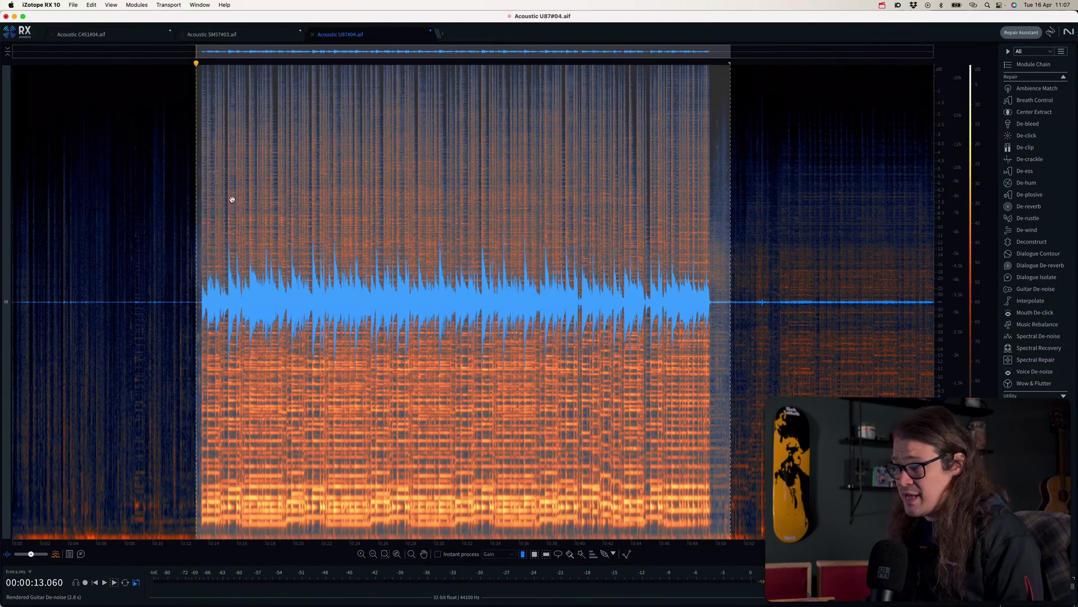
click(132, 163)
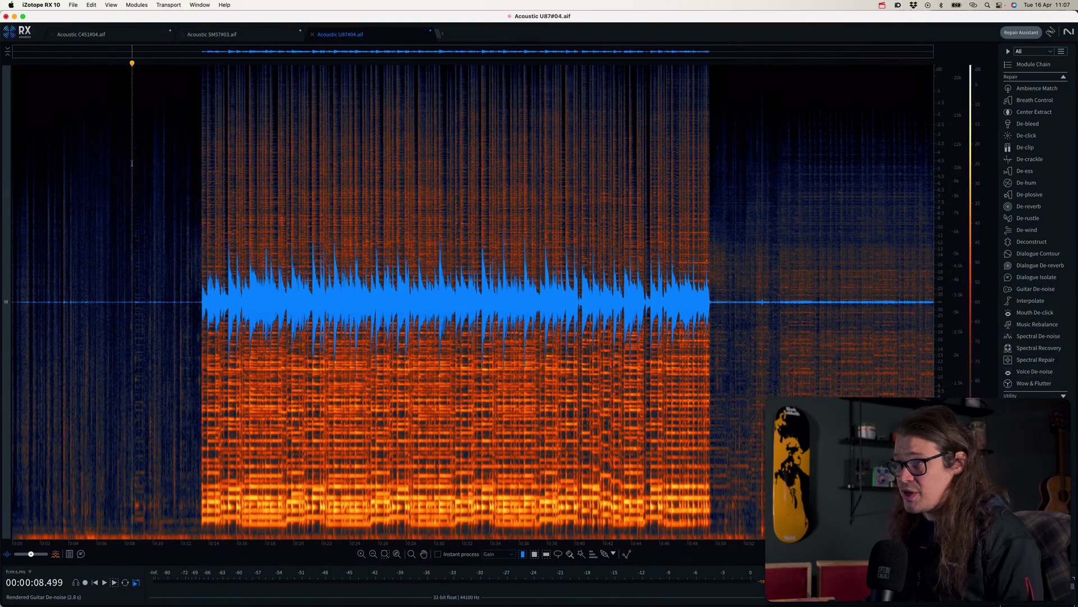
click(73, 5)
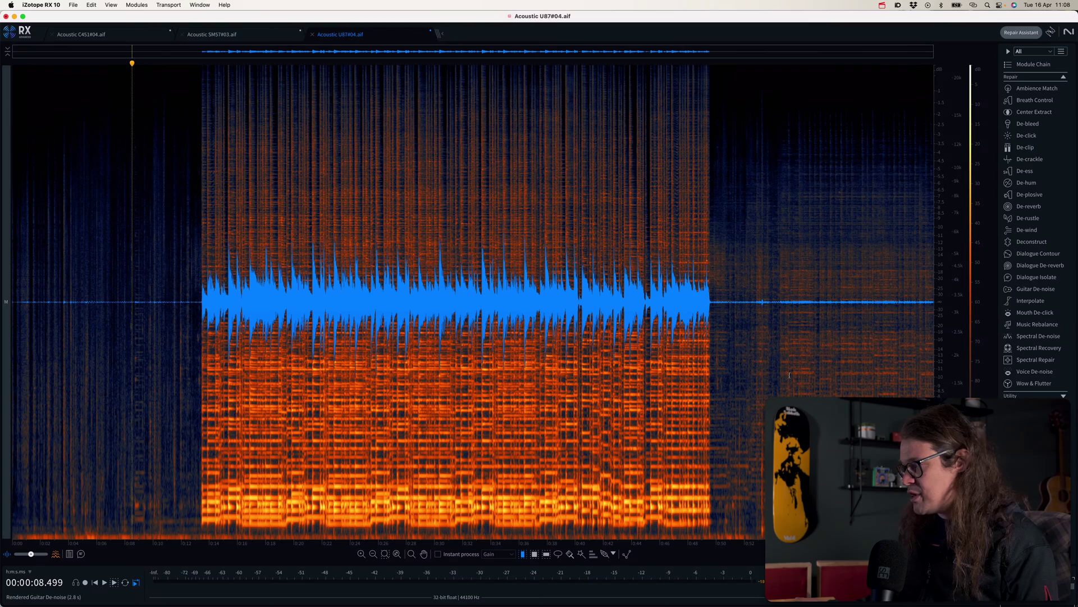
Expand the Utility module group, look through its modules, and filter the module list to VO.
click(1064, 396)
scroll(1031, 306, down, 5)
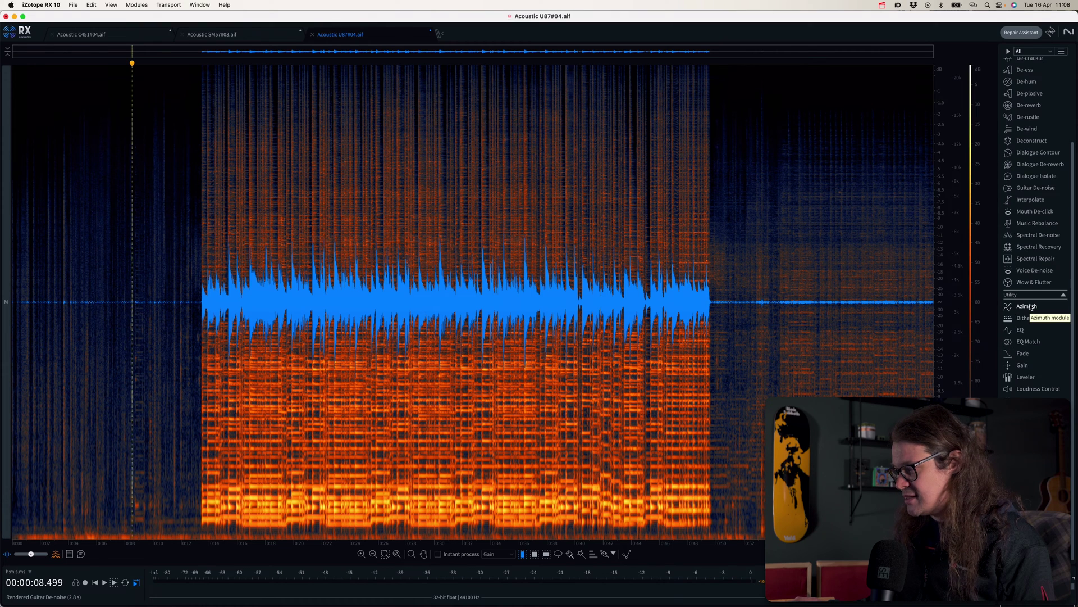
scroll(1031, 306, up, 5)
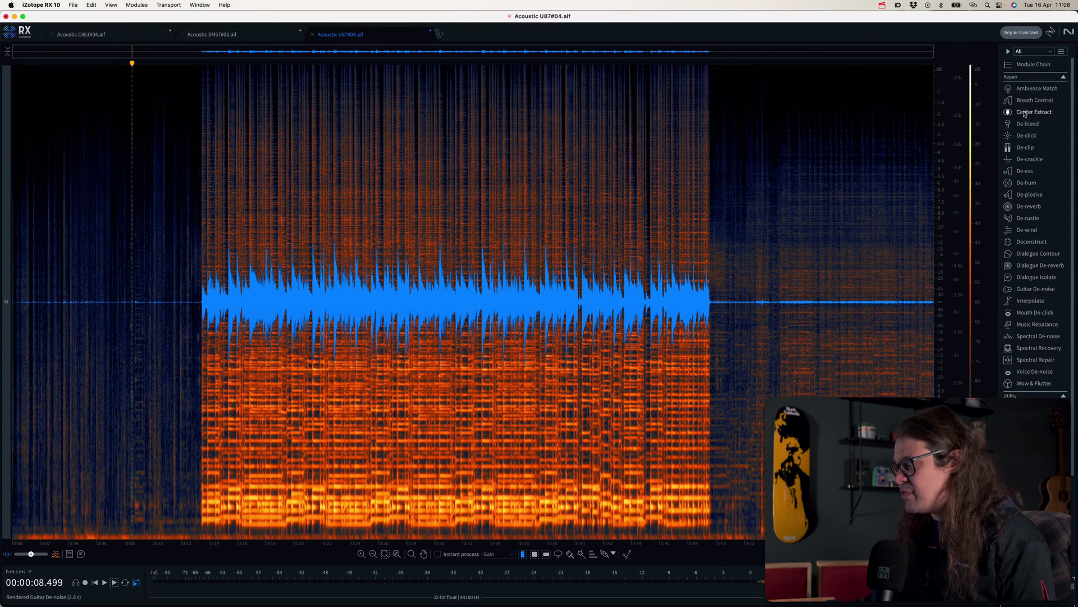
click(1050, 52)
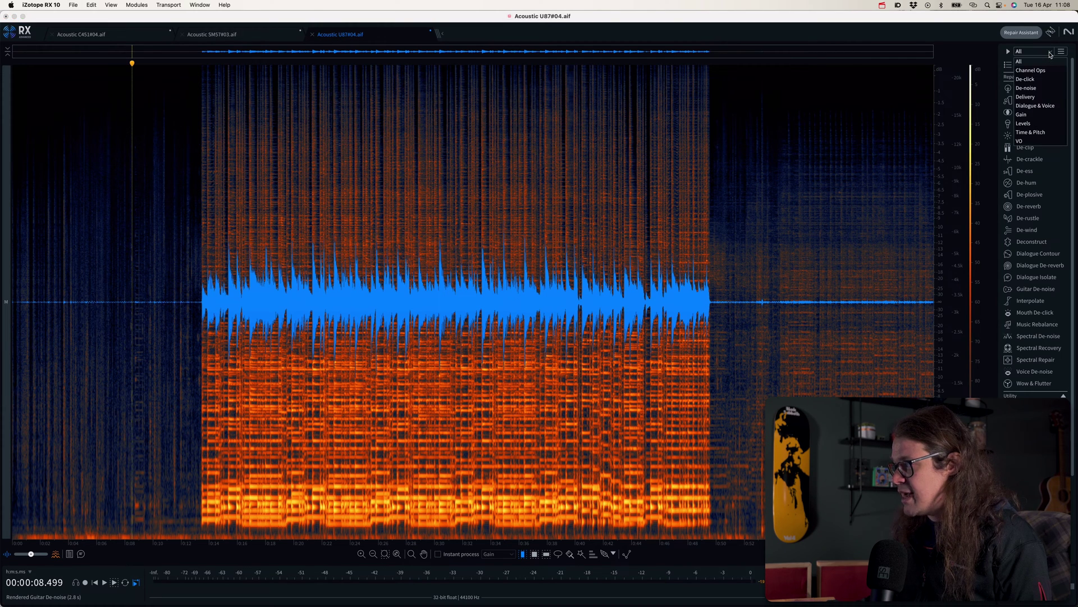
click(1029, 141)
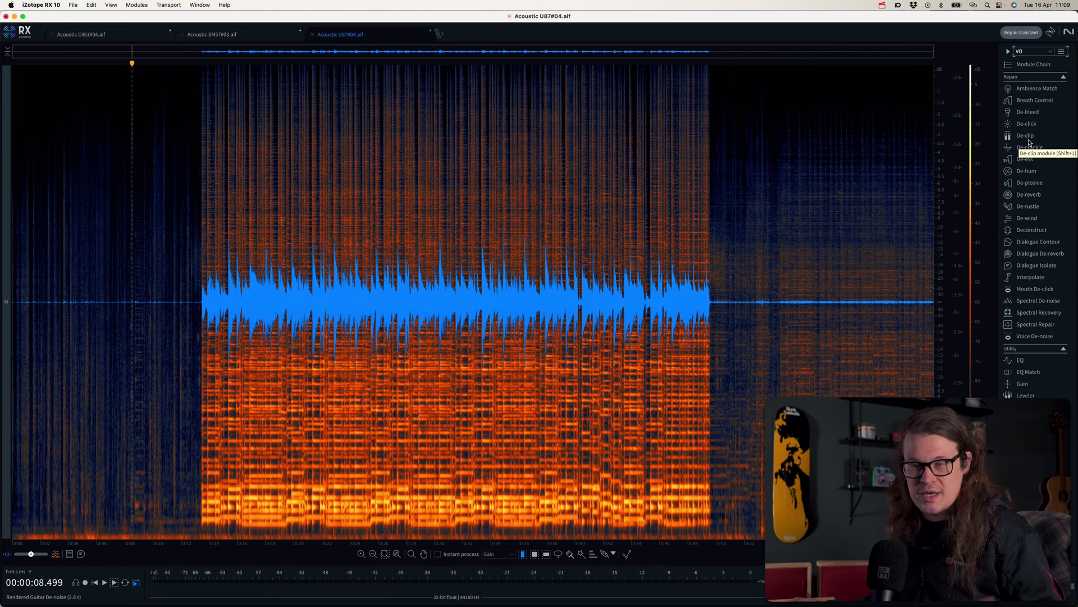
Add a module list filter for voice work that excludes Guitar De-noise, Music Rebalance and Wow & Flutter.
click(1061, 53)
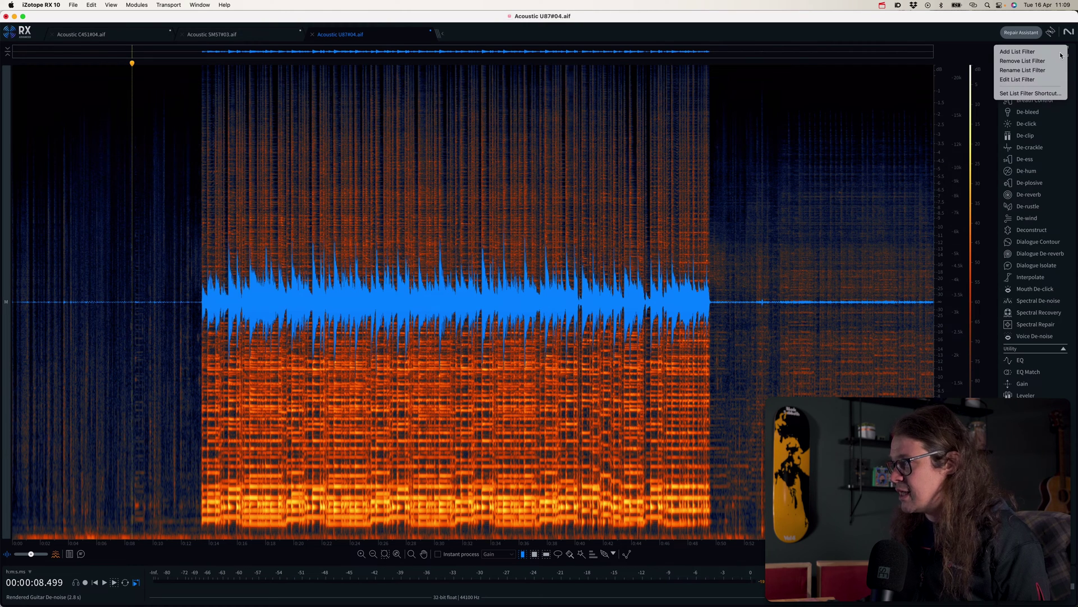
click(1018, 52)
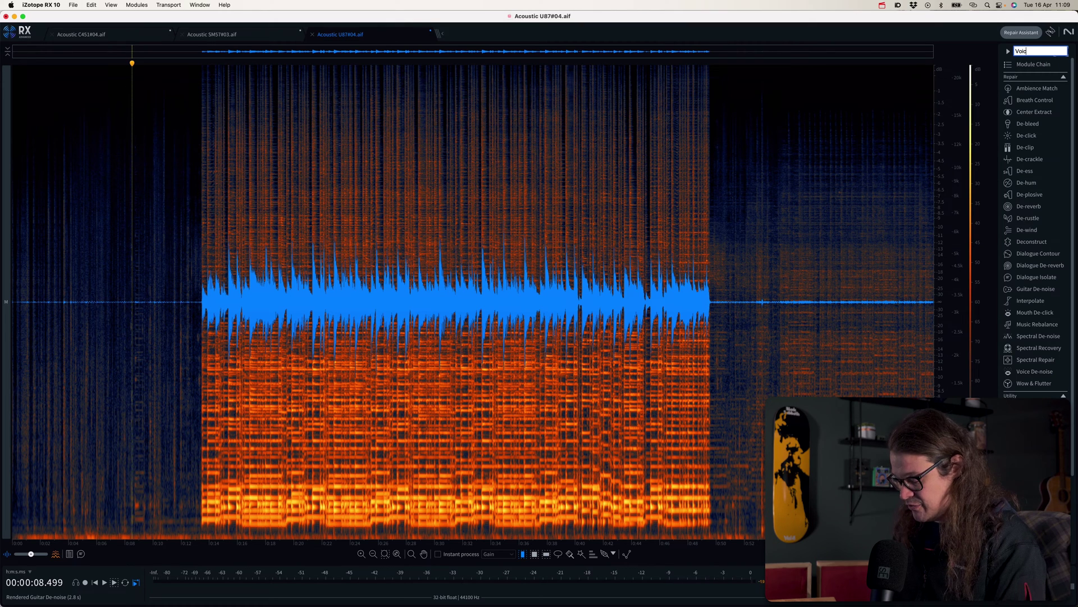
key(Return)
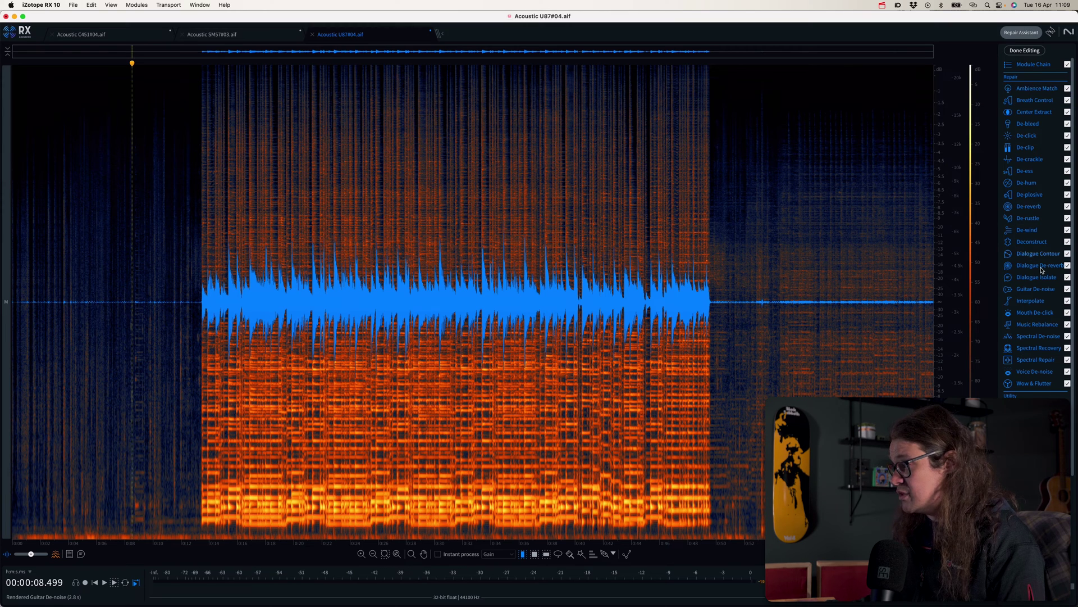
click(1067, 289)
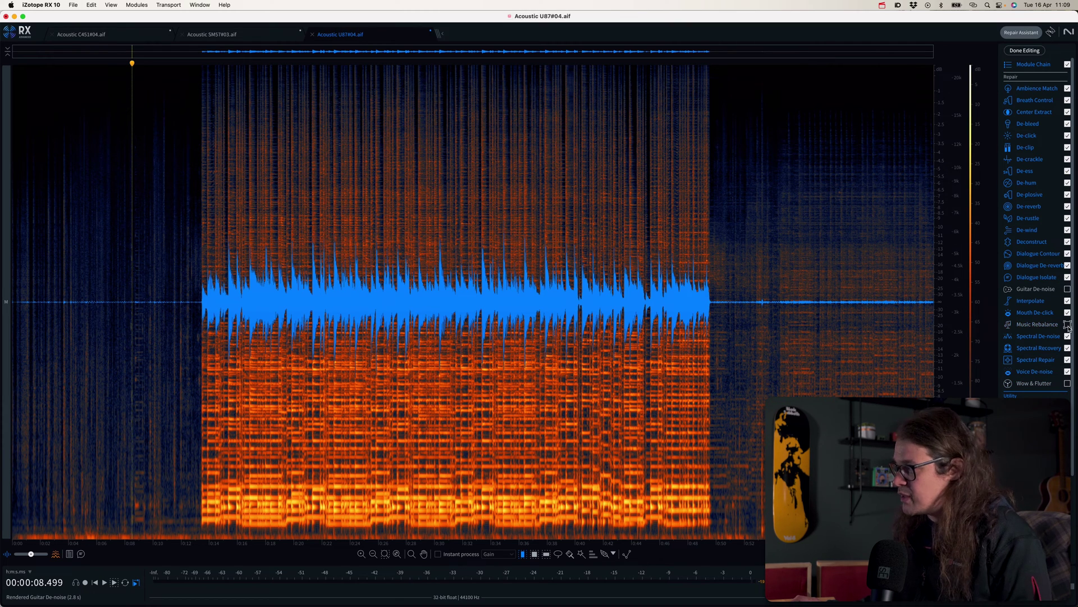
click(1025, 50)
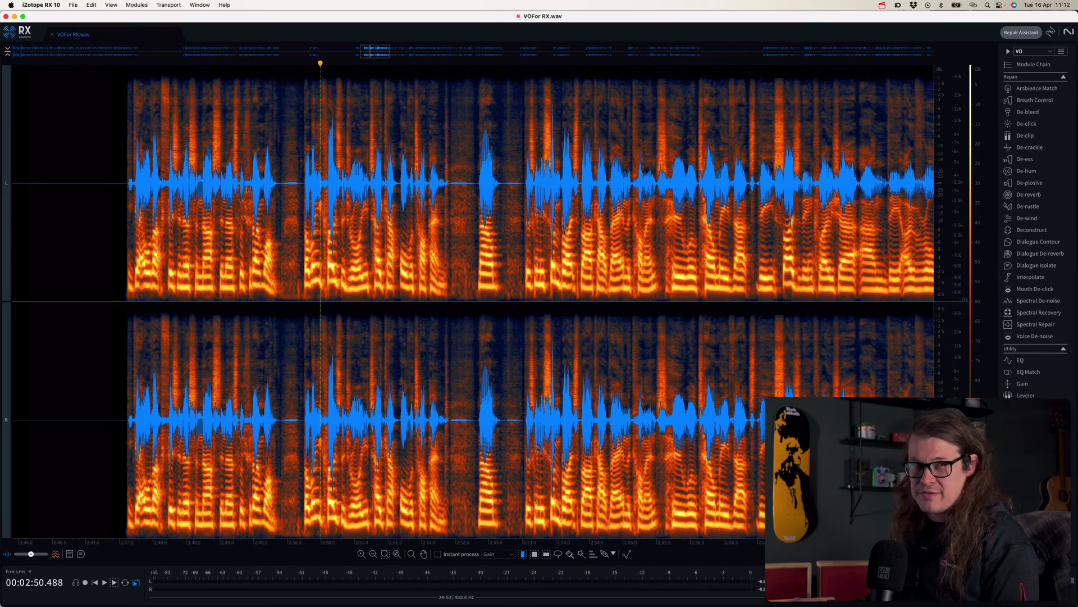
Audition the voiceover's opening phrases and highlight the two breaths between them.
click(247, 190)
click(176, 185)
key(space)
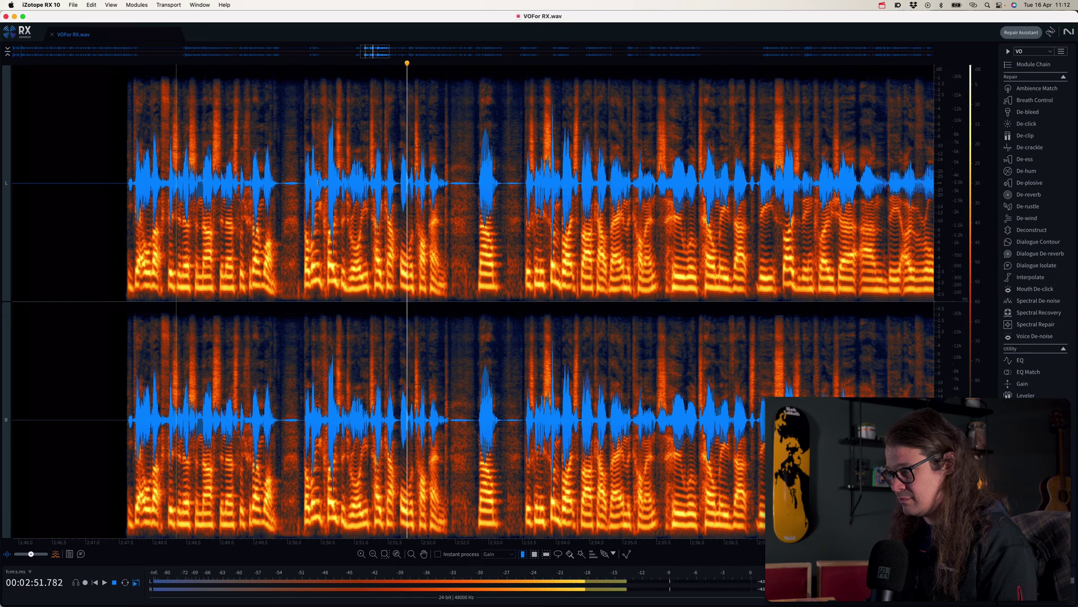
key(space)
drag(278, 188, 302, 189)
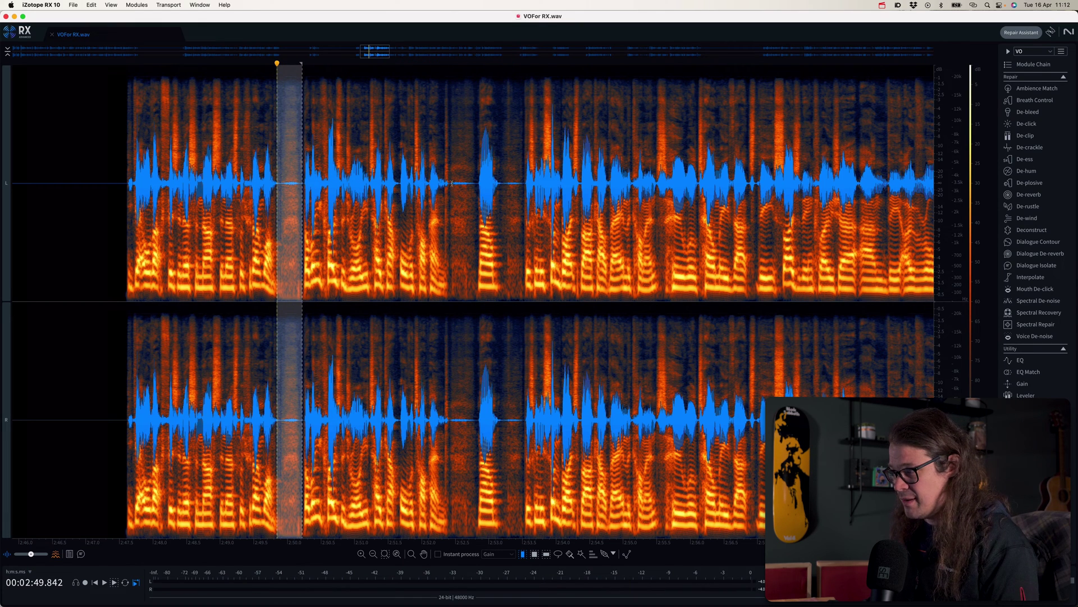
drag(449, 183, 477, 183)
click(483, 186)
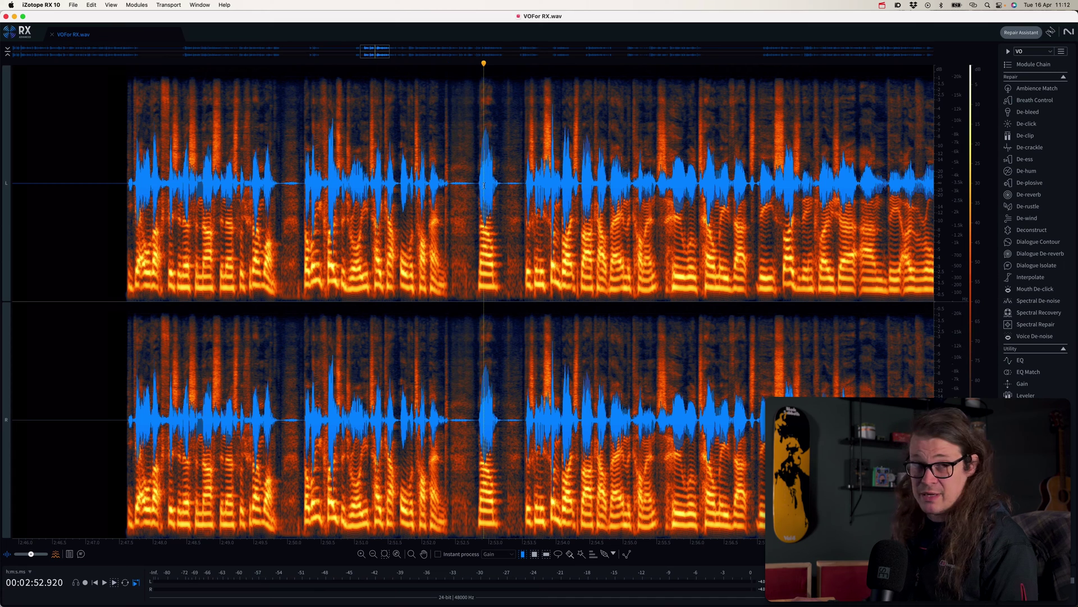
Render Breath Control on the breath at about 2:52.4, just before the short isolated word.
click(1010, 101)
drag(541, 304, 565, 202)
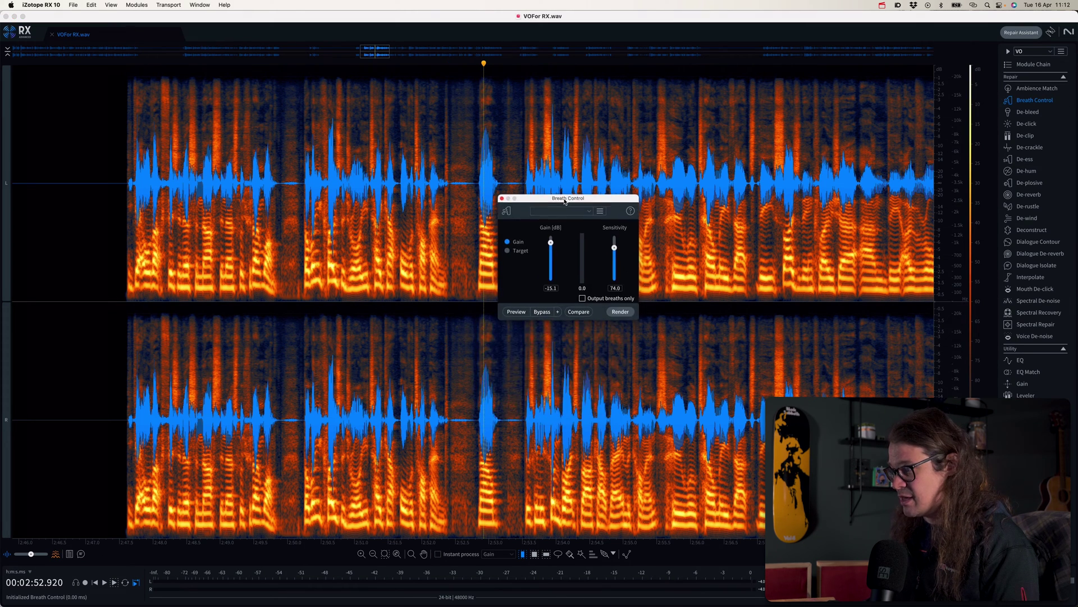
drag(449, 189, 477, 189)
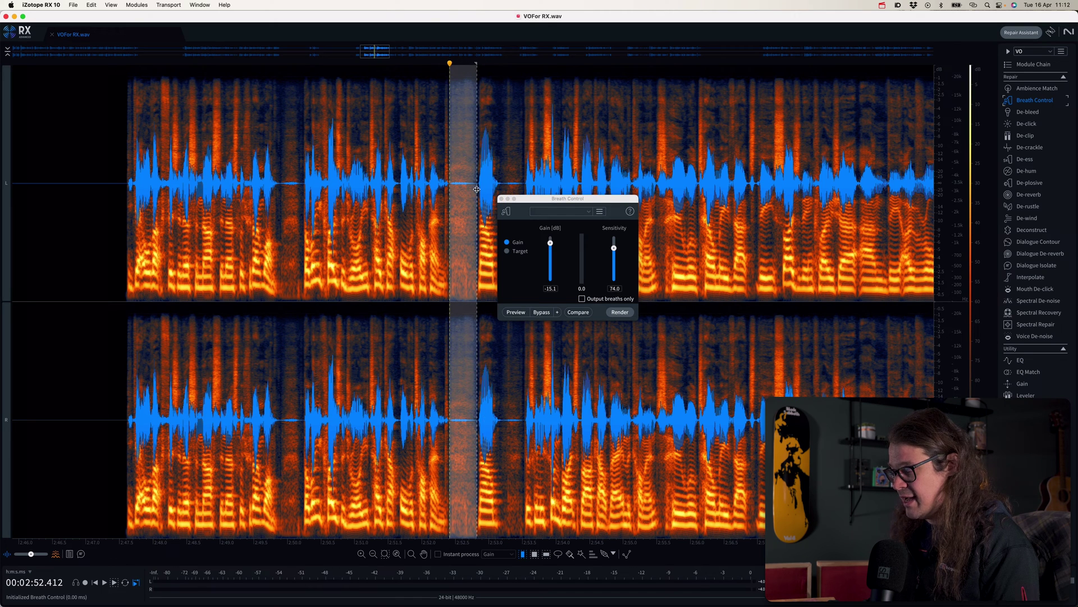
click(624, 312)
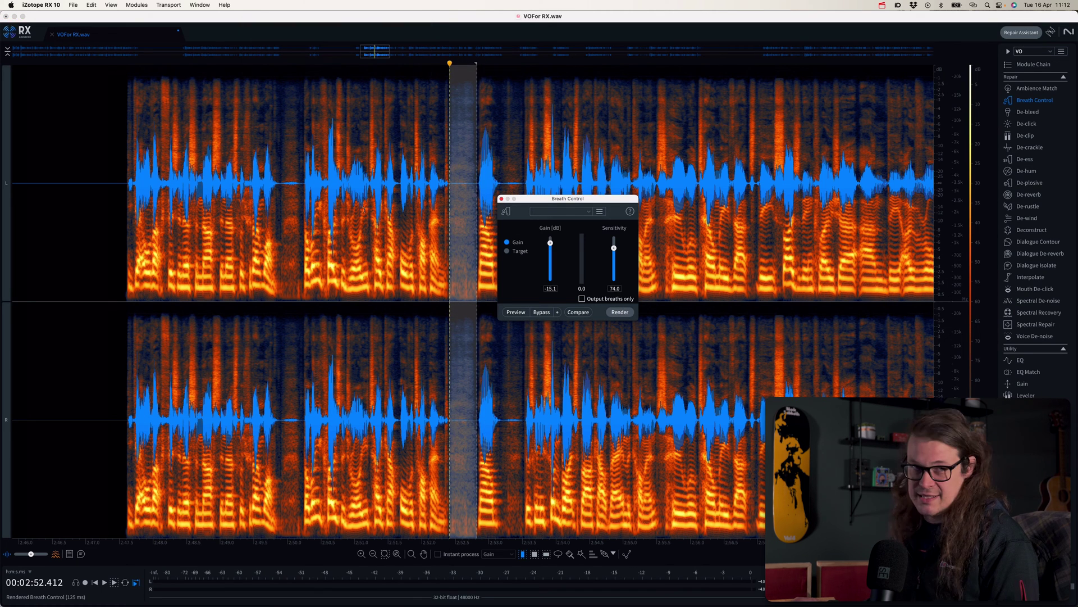
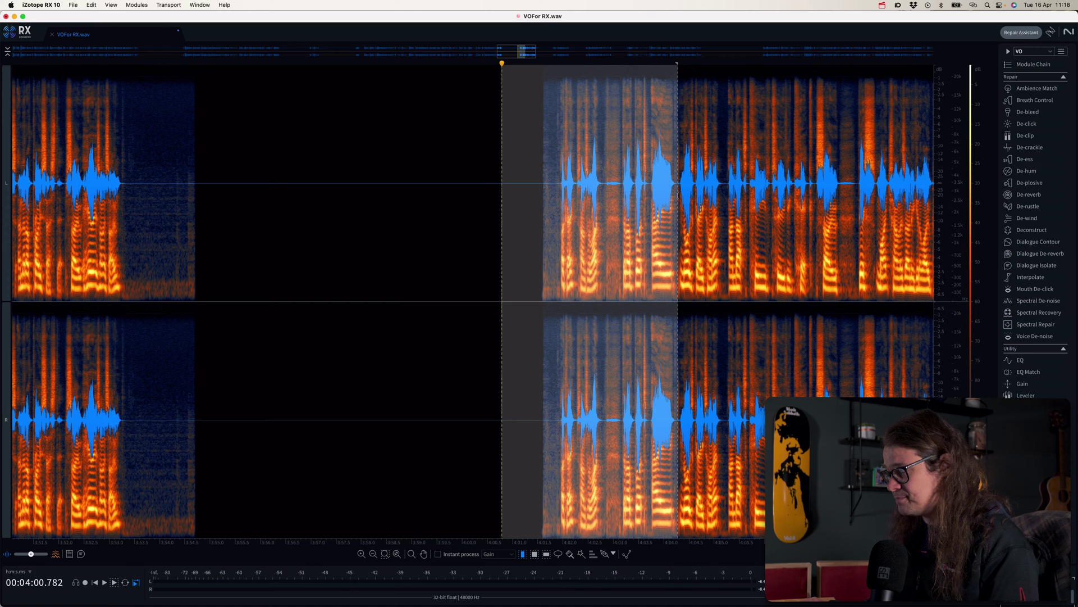
Audition the phrase starting at about 4:00.8 and highlight the breath between its first words.
key(space)
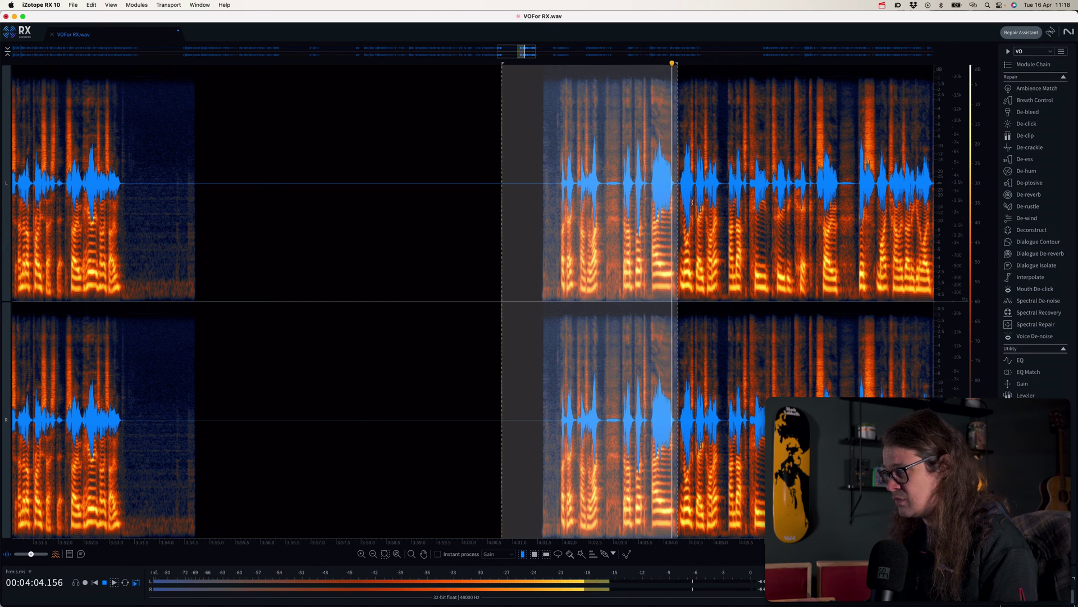
click(693, 202)
drag(601, 192, 622, 193)
Render Breath Control with -83.0 dB gain and 100.0 sensitivity on the speech from 4:01.5 to about 4:07.8.
drag(537, 192, 857, 192)
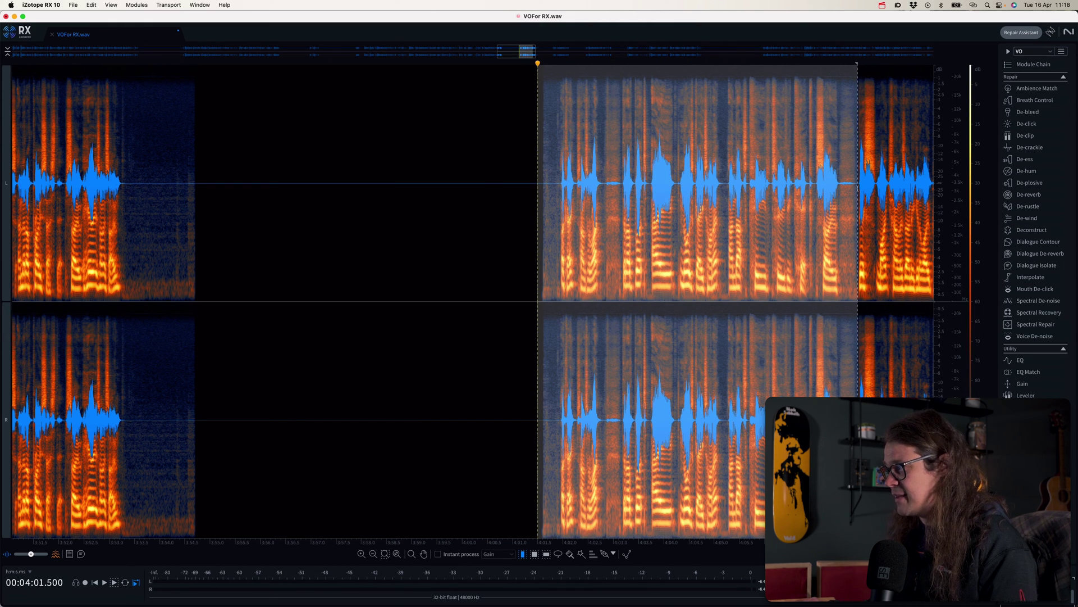
click(1028, 101)
drag(600, 203, 452, 197)
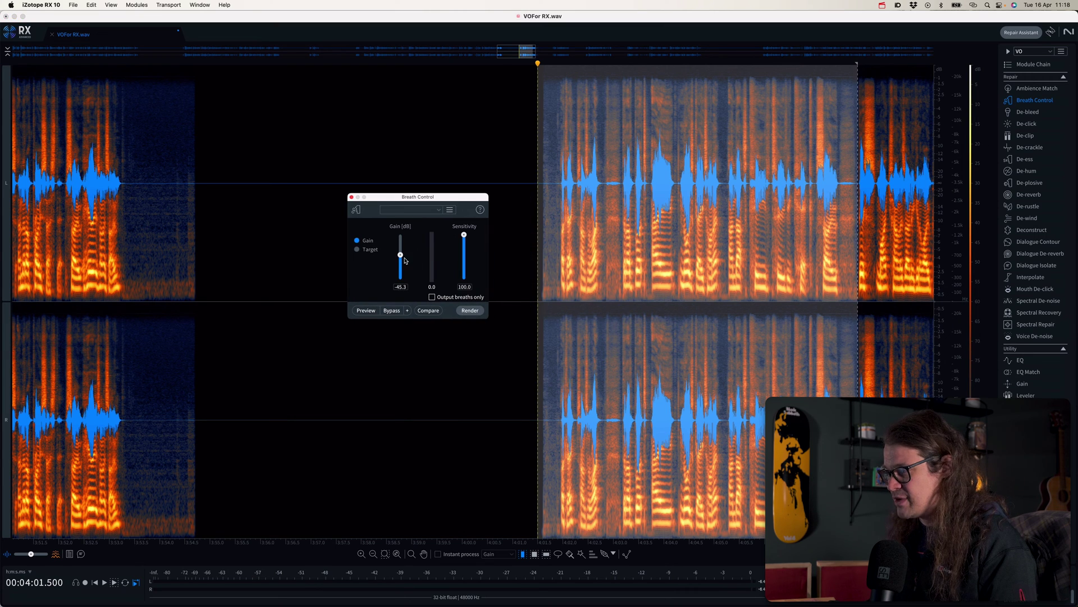
click(477, 314)
Audition the processed speech from just before its first word and replay the phrase starting at about 4:05.1.
click(626, 226)
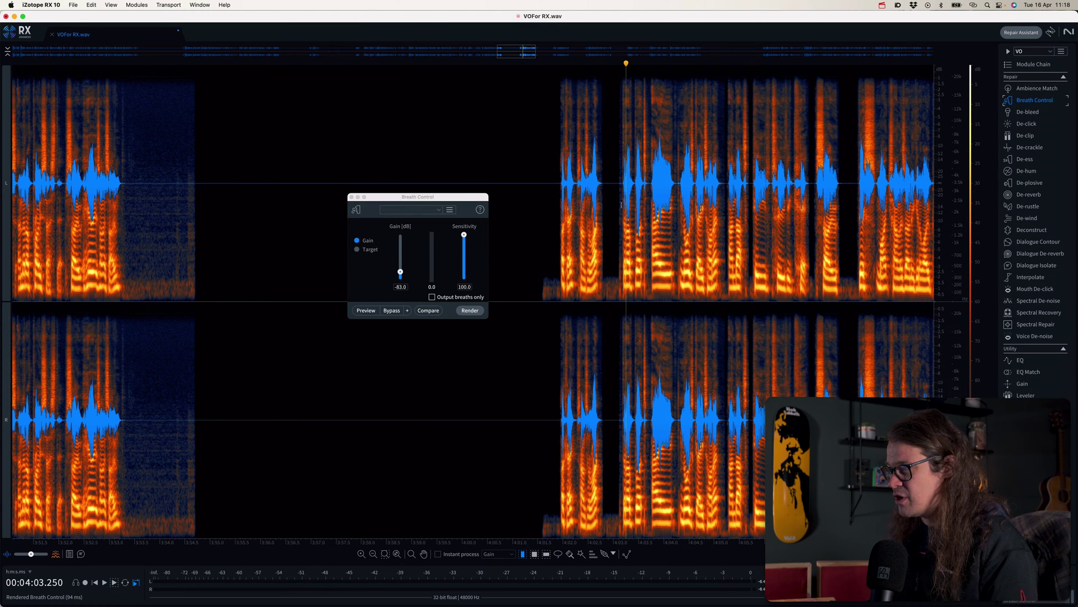
click(556, 192)
key(space)
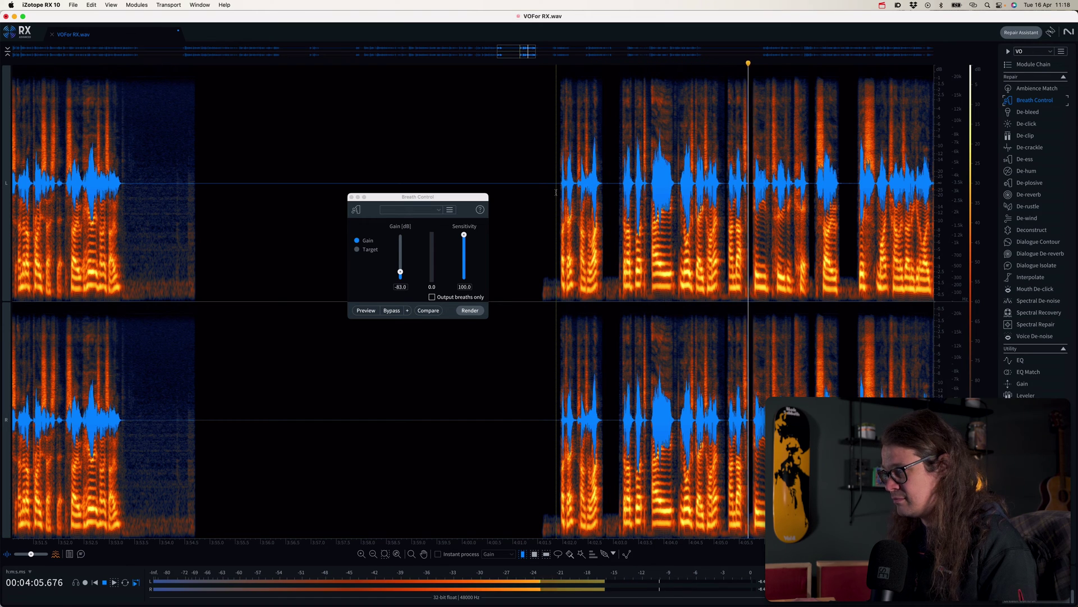
key(space)
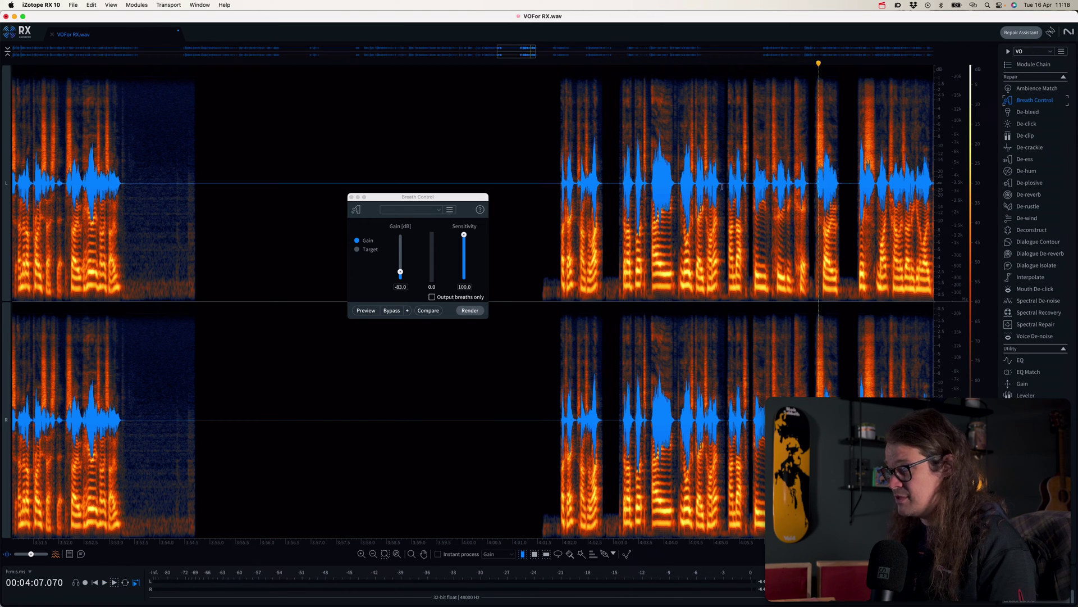
click(723, 185)
key(space)
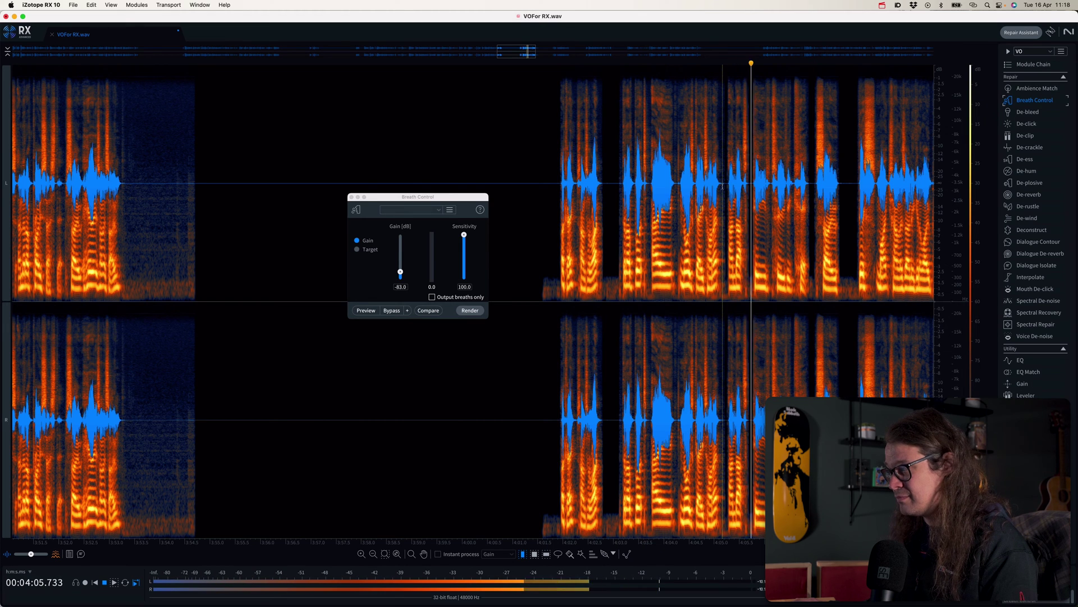
key(space)
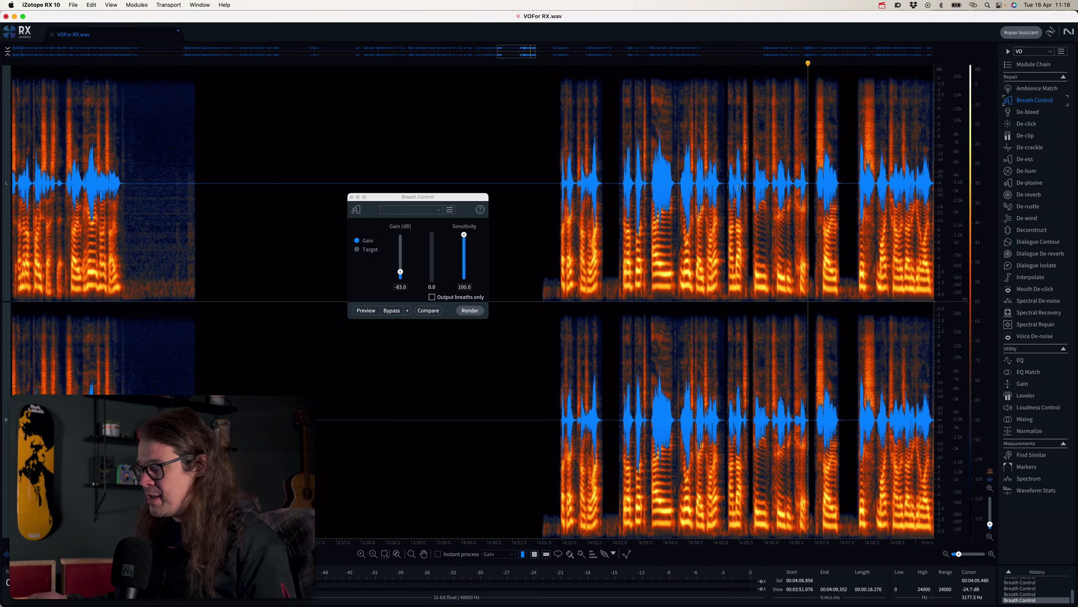
click(718, 186)
key(space)
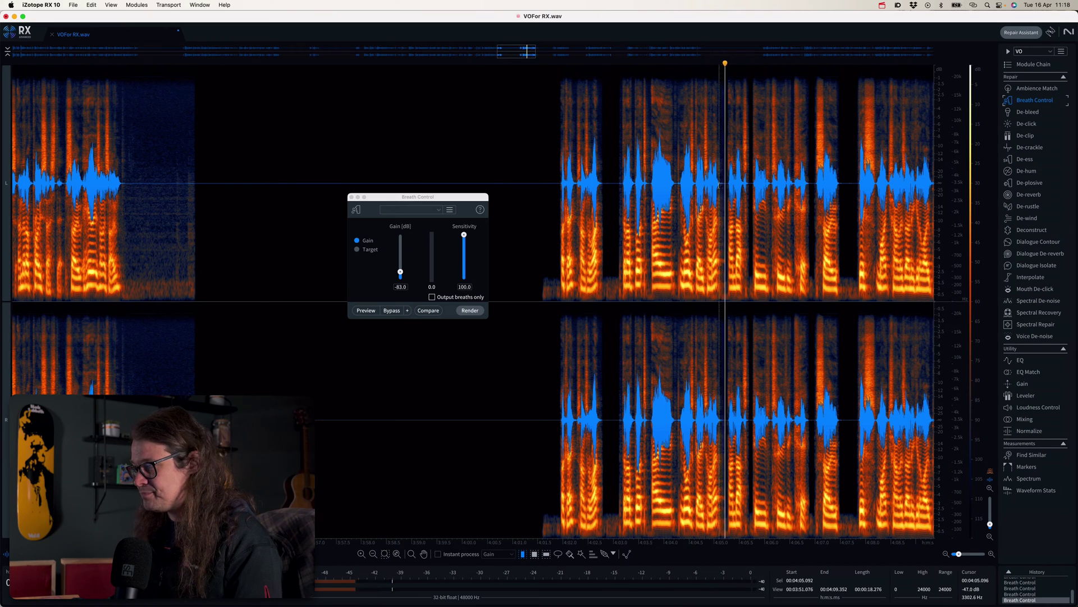
key(space)
Restore the selection from 4:05.151 to 4:06.146 to its state before the last Breath Control render, and audition it.
drag(723, 188, 772, 188)
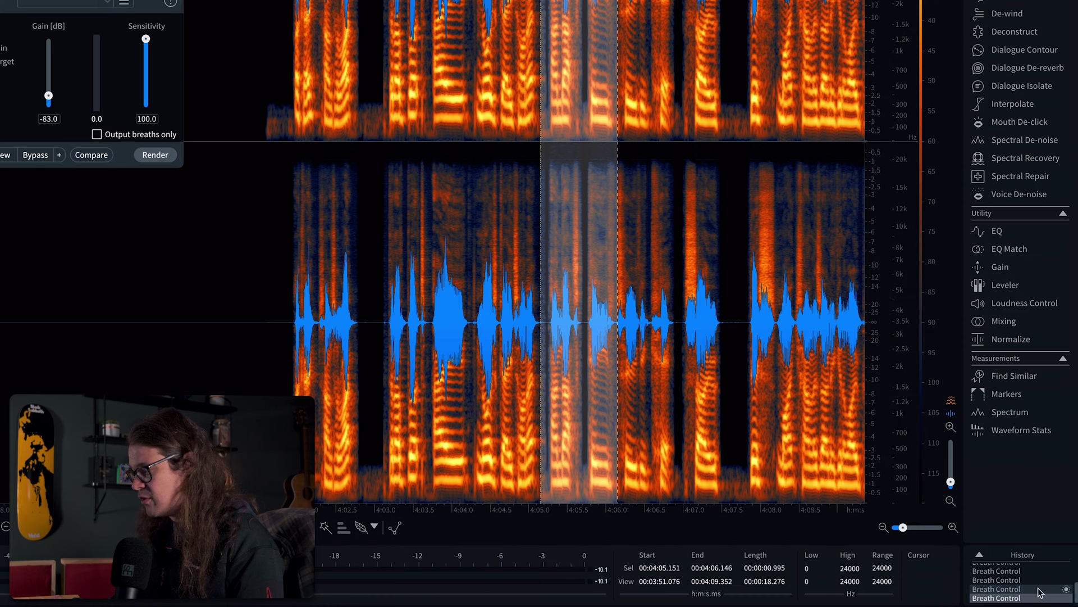
click(1067, 590)
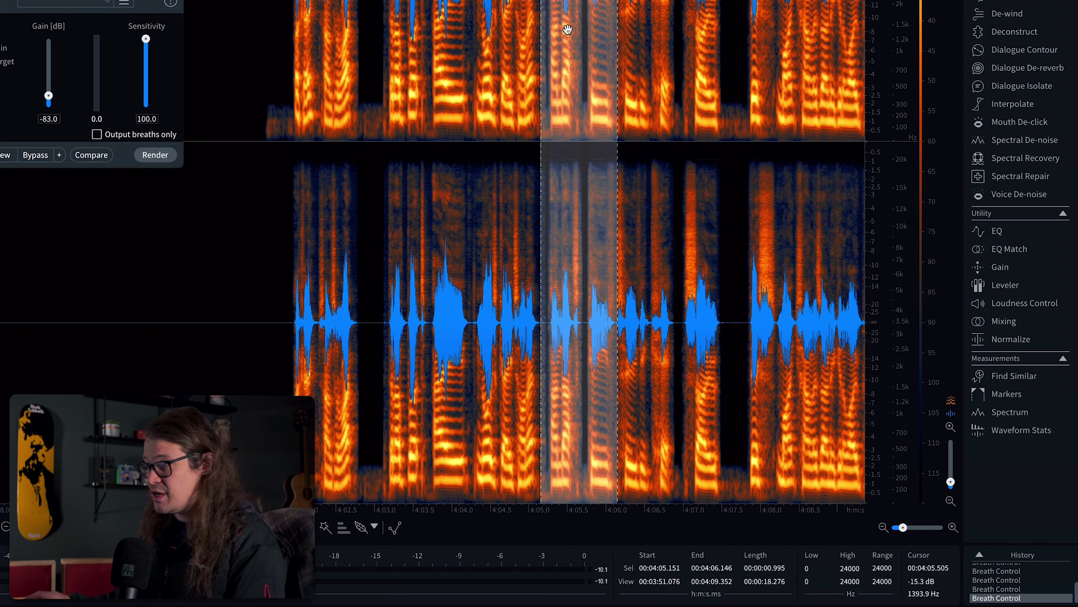
click(1067, 589)
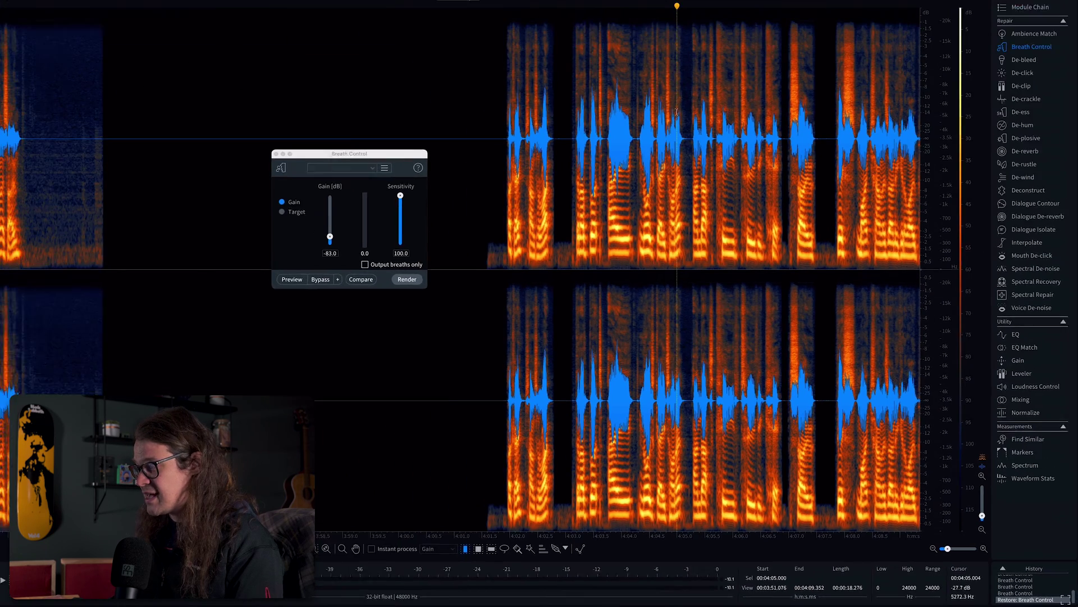
key(space)
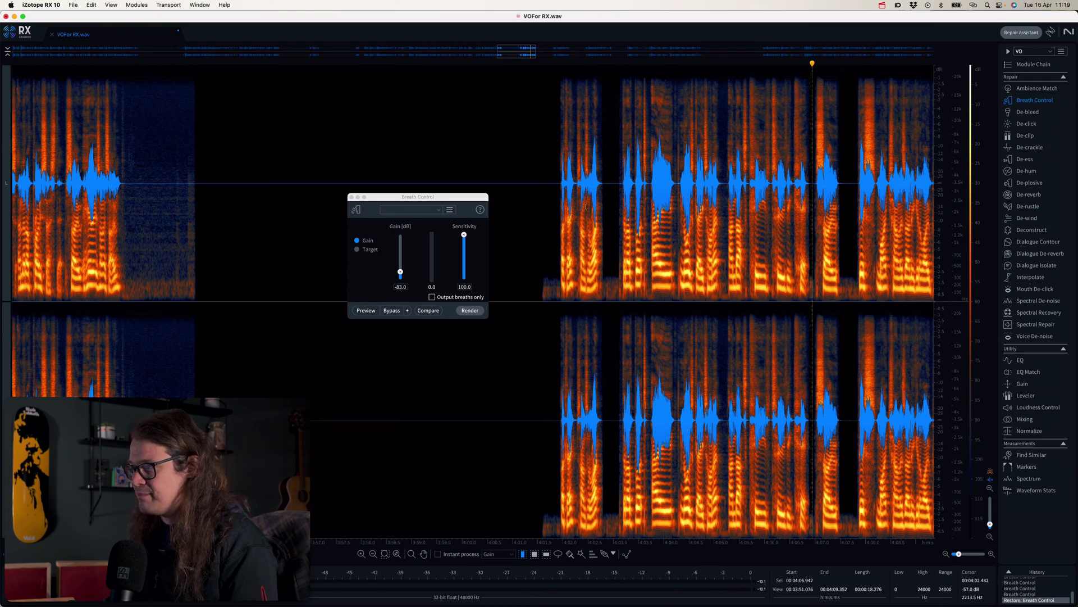
Restore the breath at about 4:02.9 to its state before the Breath Control render, and close the Breath Control module.
drag(578, 207, 619, 207)
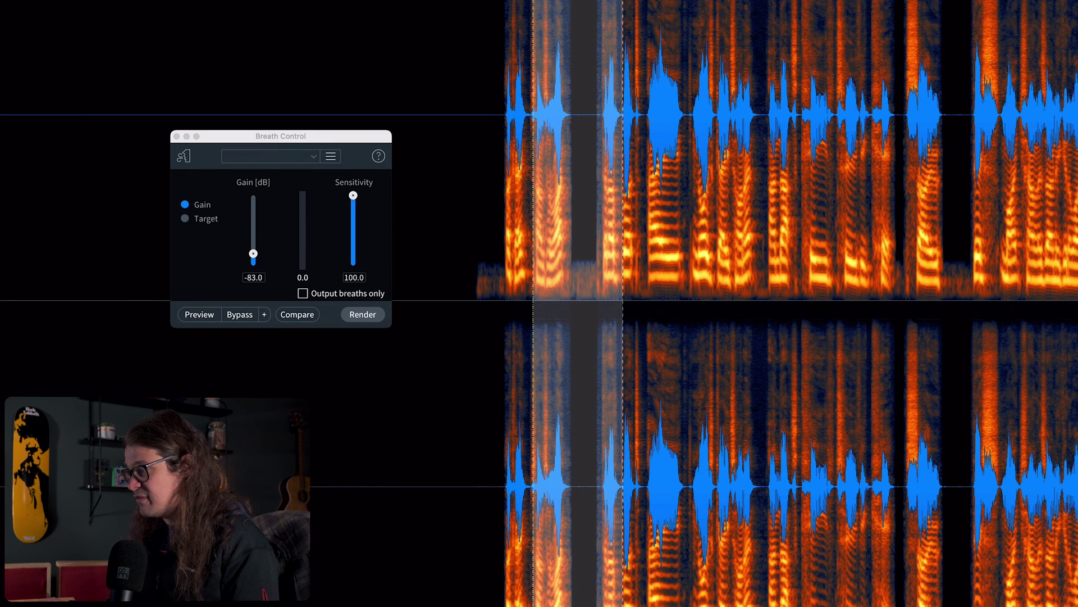
key(super+z)
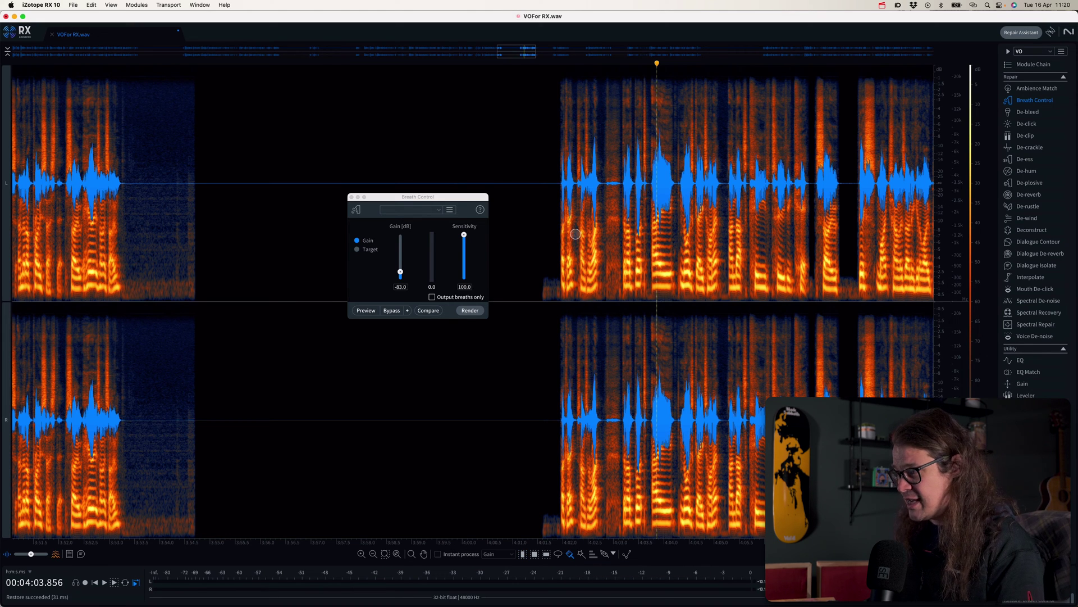
click(351, 197)
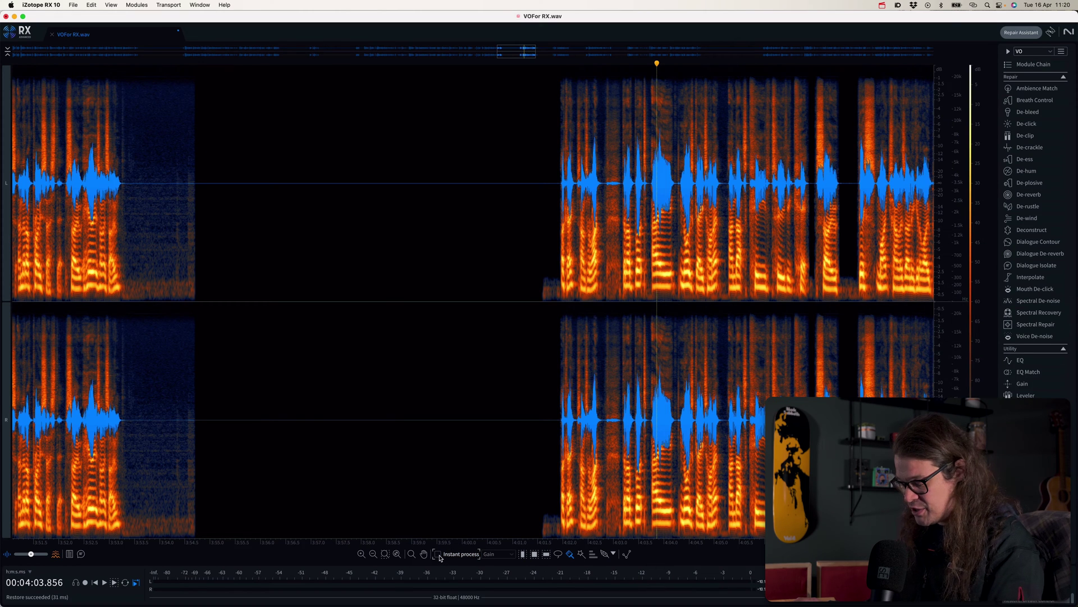
Enable Instant process with the Gain mode and check the Gain module's setting.
click(439, 555)
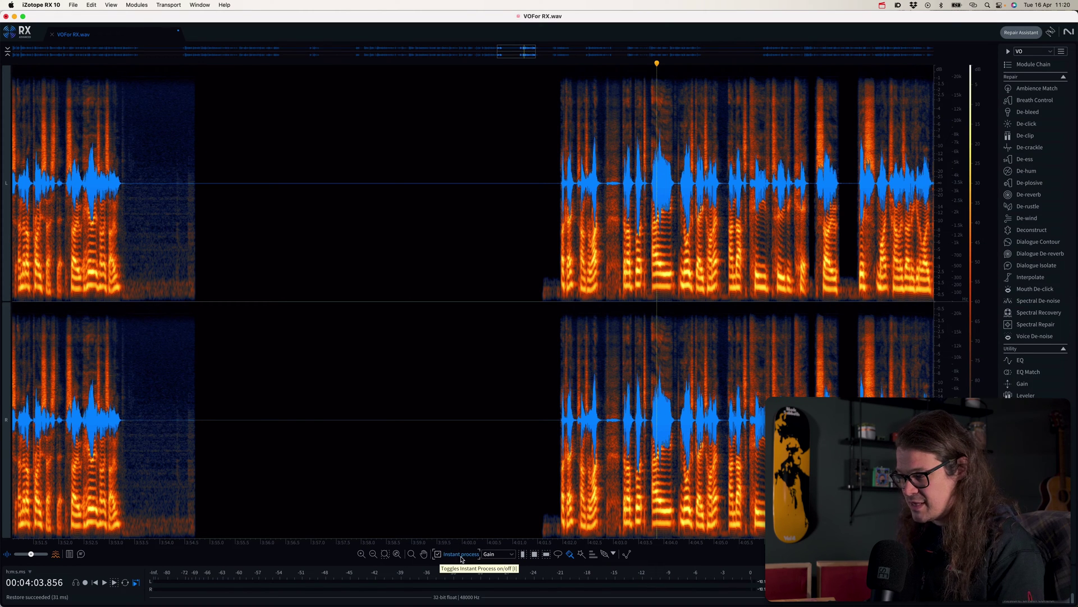
click(509, 556)
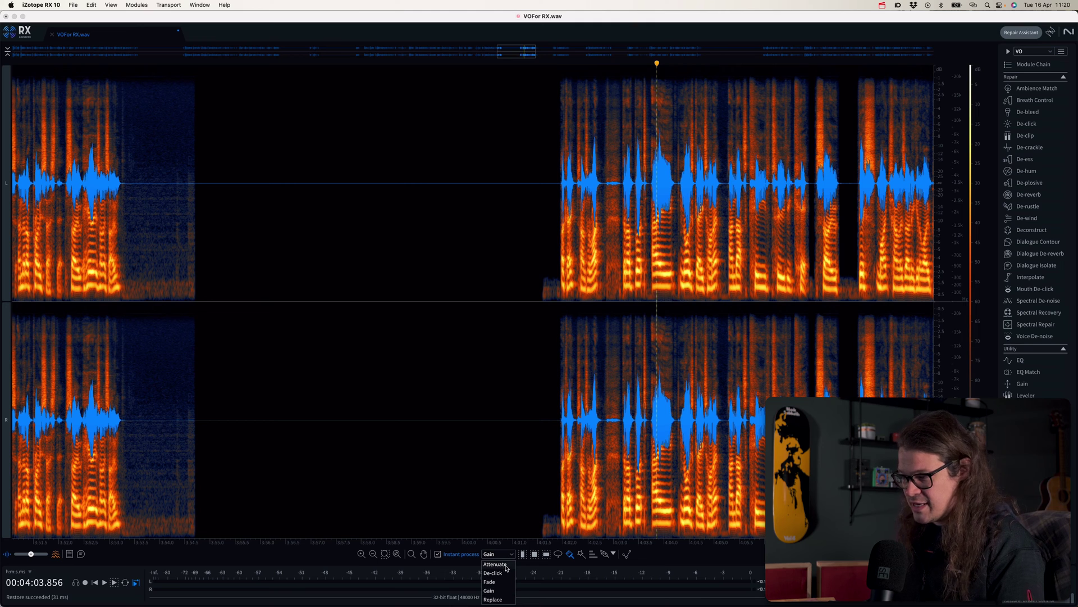
click(503, 591)
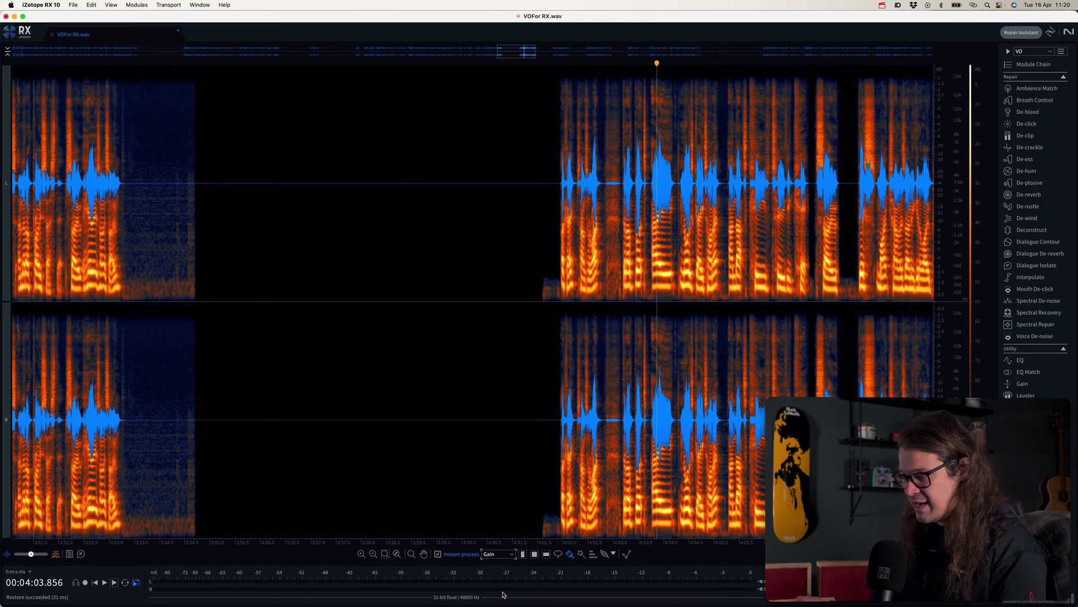
click(1021, 384)
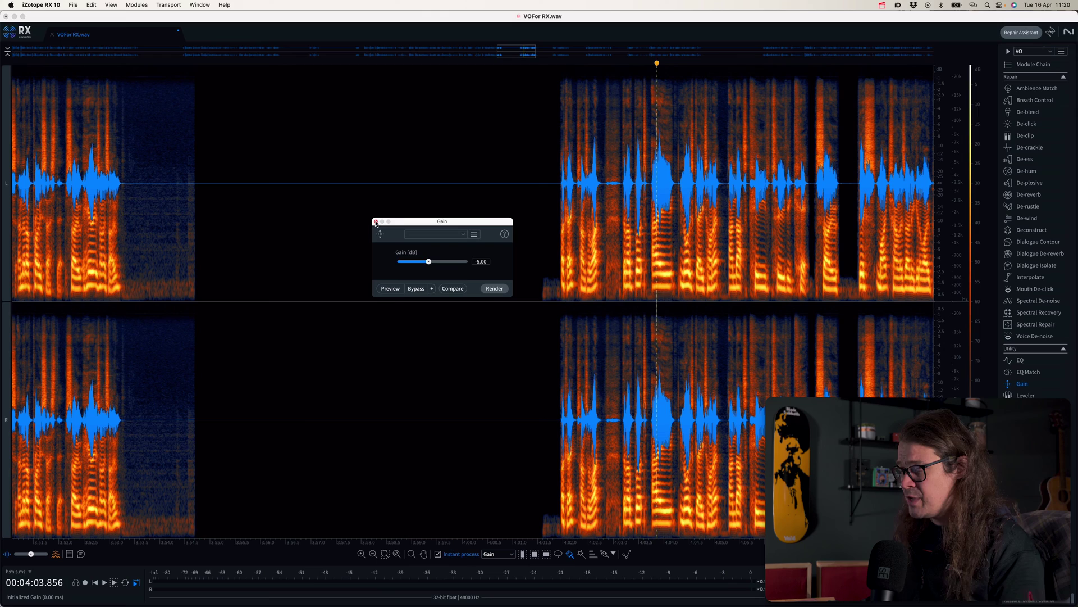
click(375, 222)
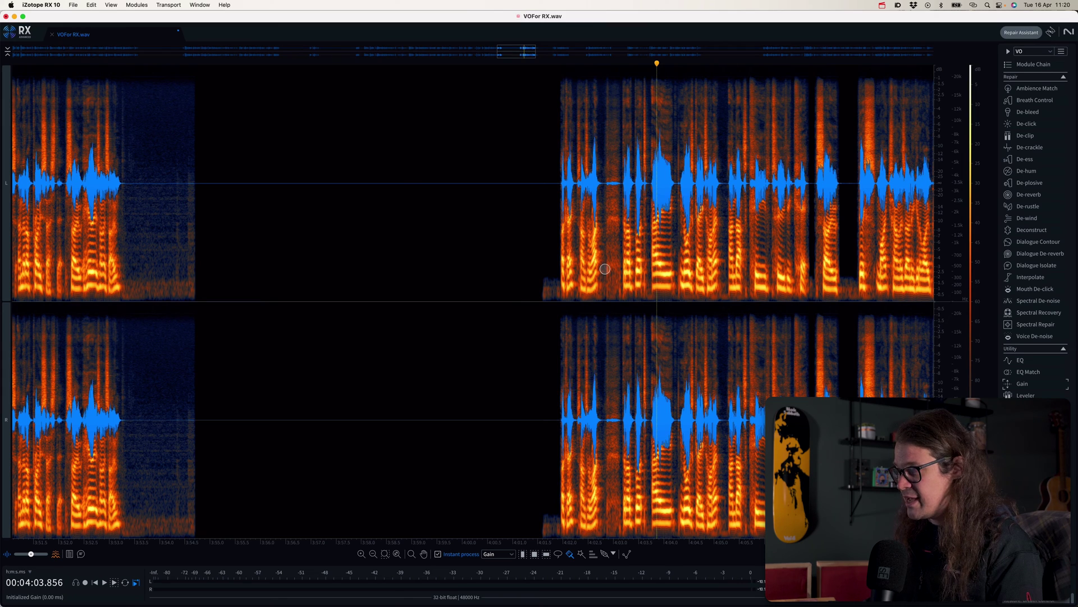
Brush over the middle frequencies of the breath at about 4:02.9 with instant Gain and clear the selection.
click(607, 178)
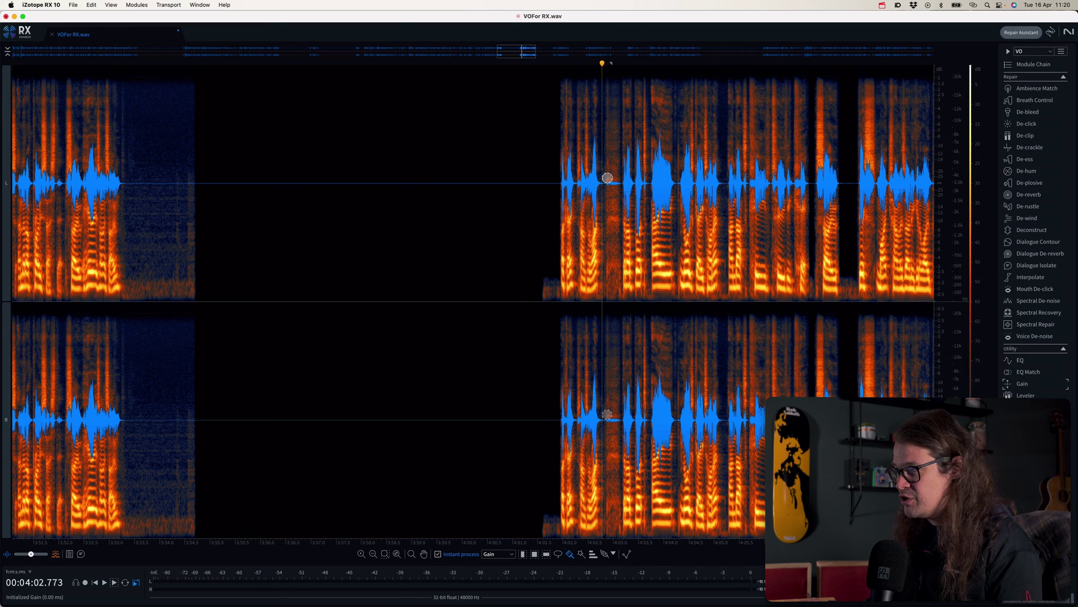
drag(610, 181, 611, 230)
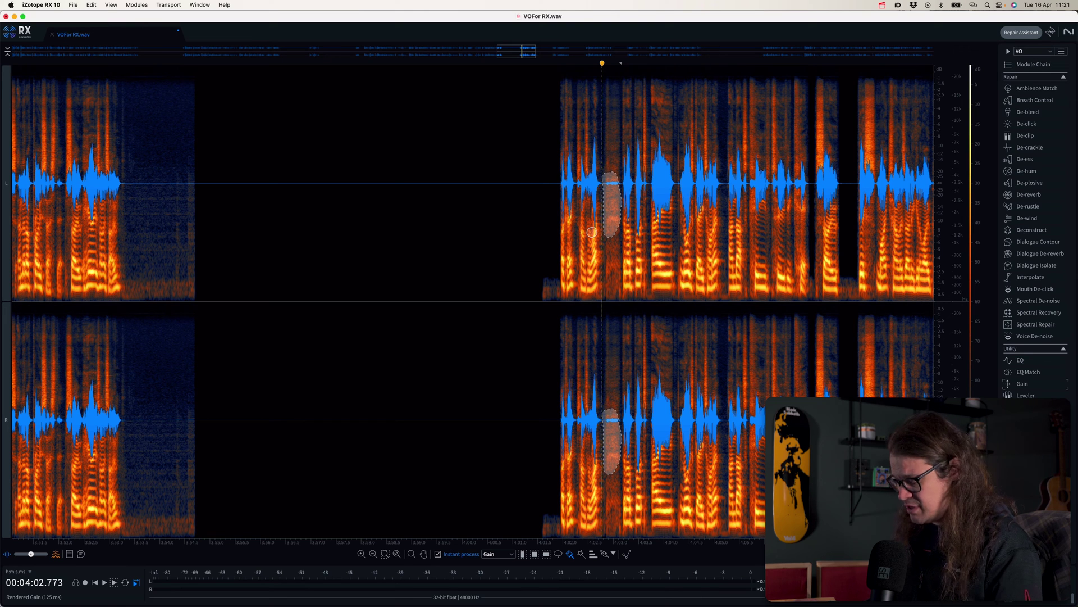
scroll(599, 227, up, 5)
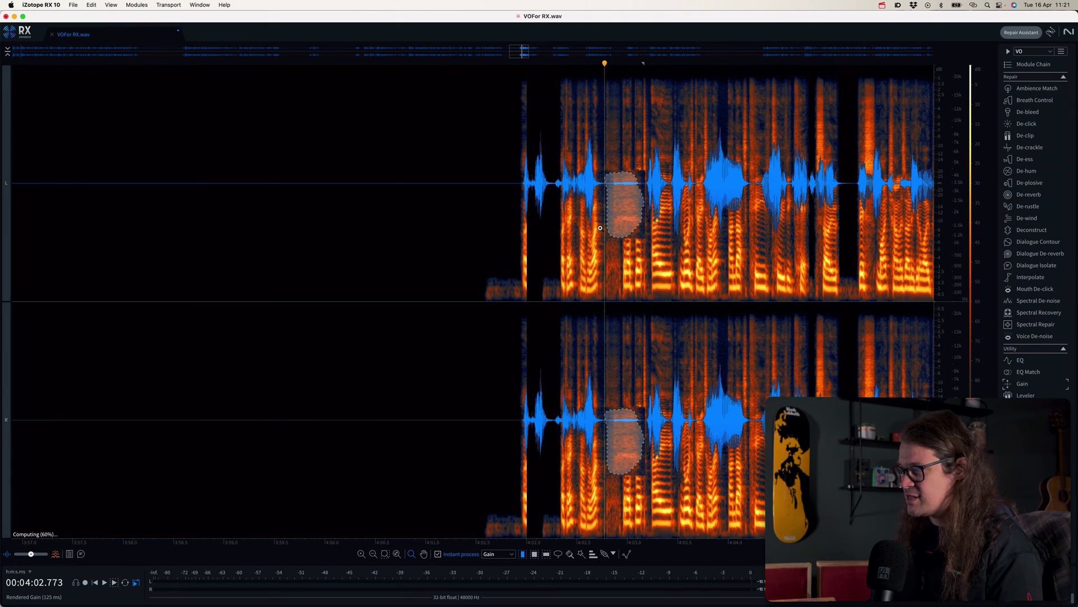
click(586, 232)
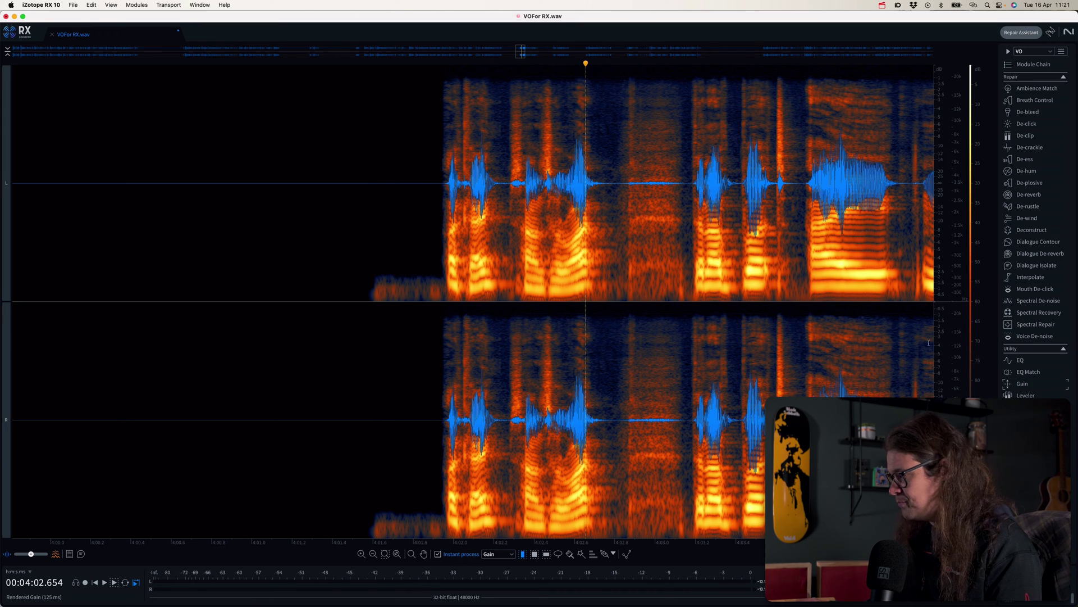
Recheck the Gain module's setting and brush a narrow low-frequency strip at the breath's start, about 4:02.85, with instant Gain.
click(1020, 384)
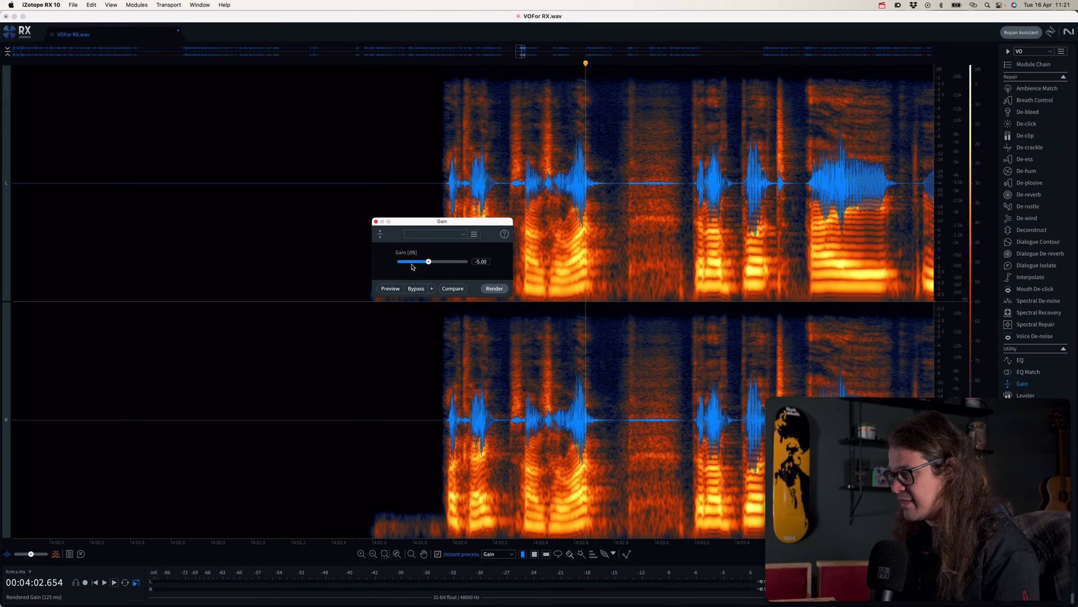
click(376, 221)
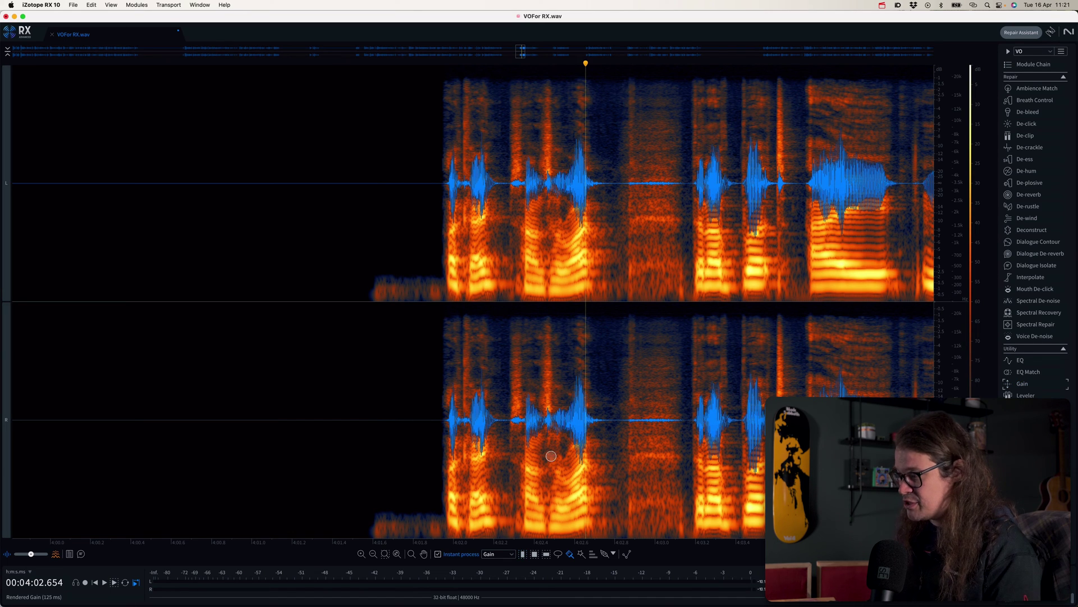
click(630, 264)
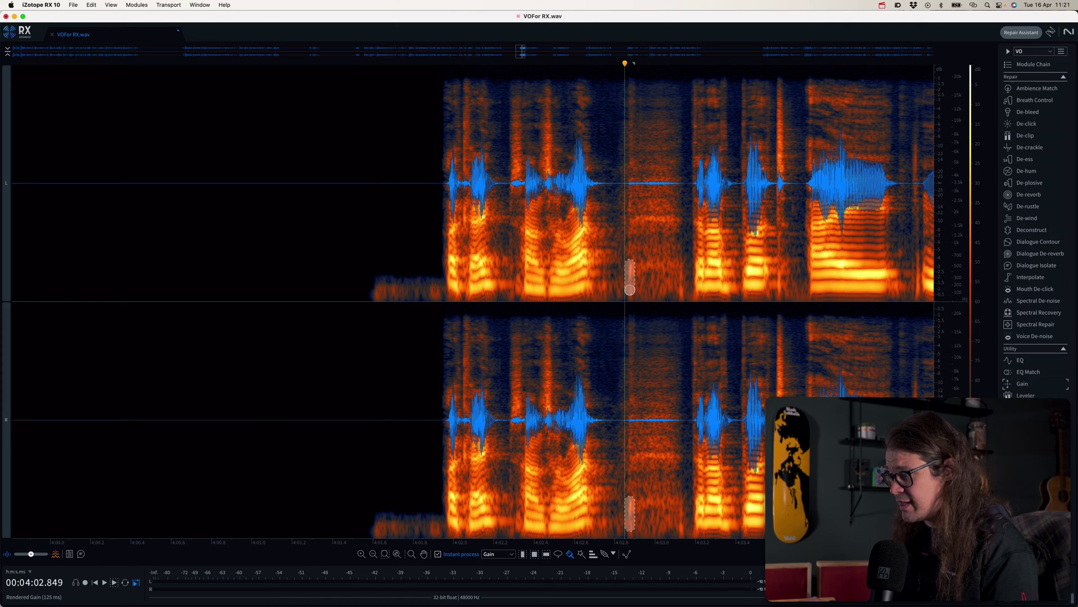
click(630, 298)
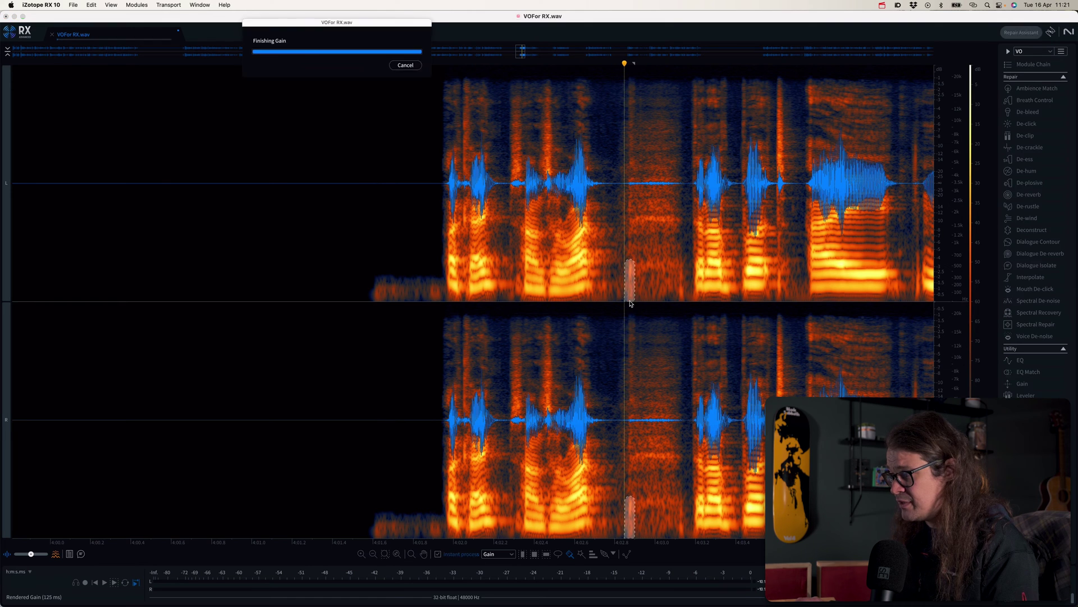
click(637, 273)
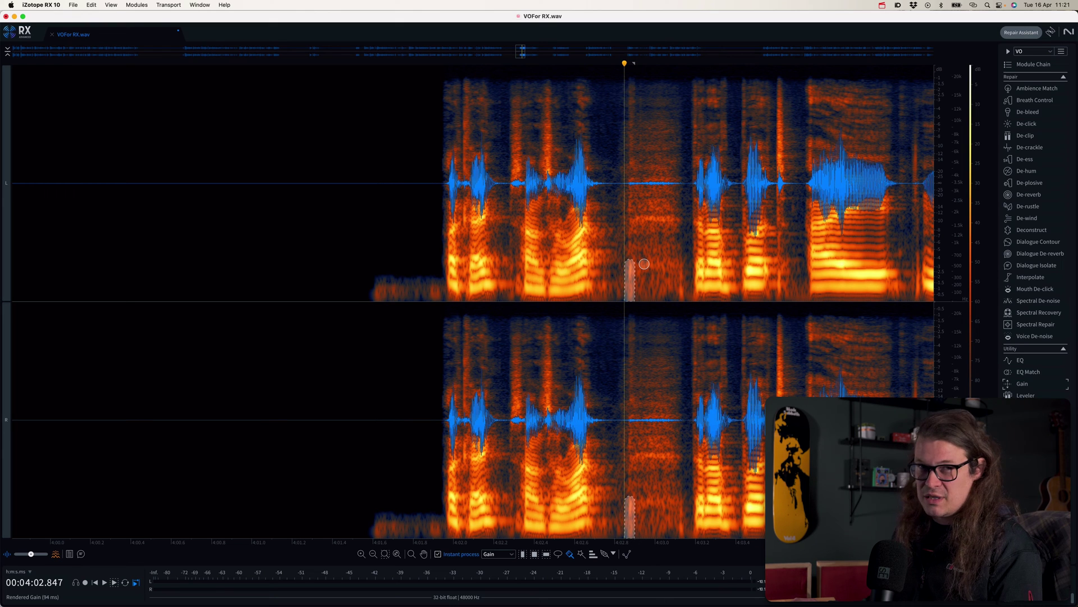
Set the selection brush size to 6 px and apply instant Gain to a tiny low-frequency spot at about 4:03.11.
click(570, 554)
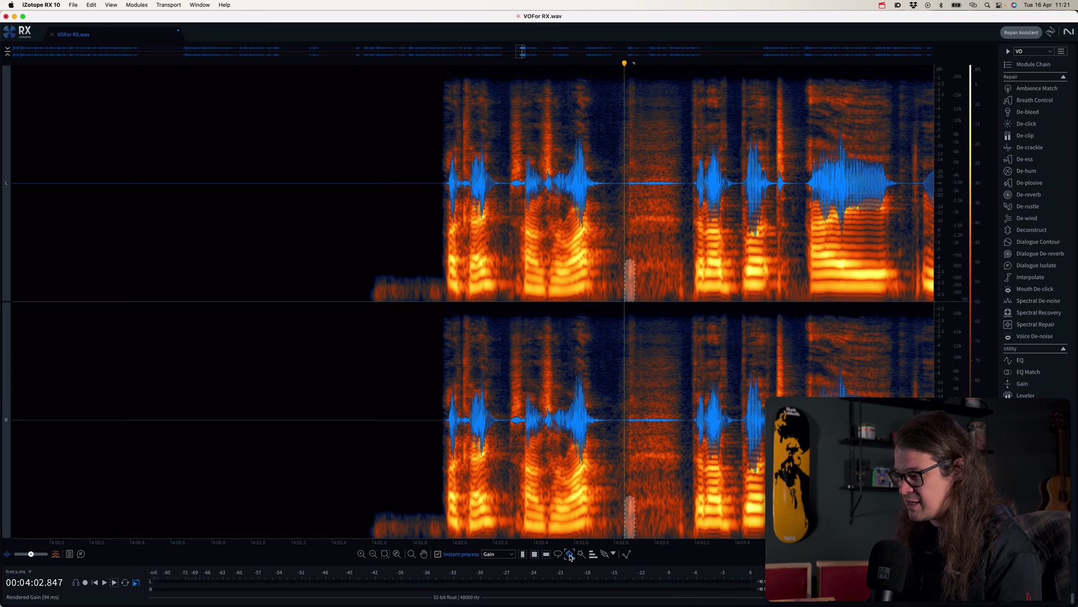
mouse_move(569, 555)
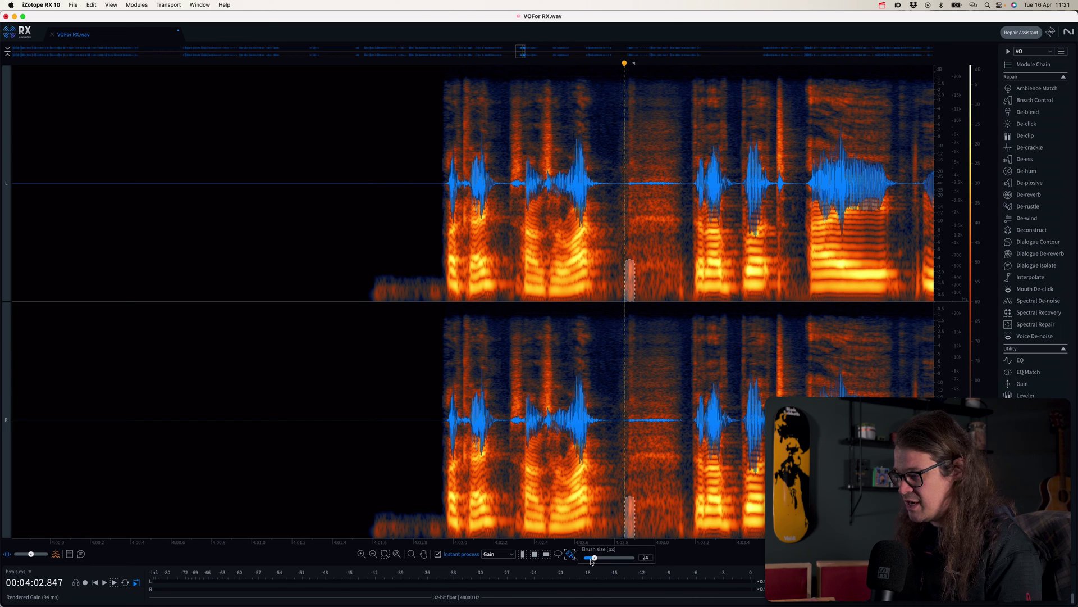
drag(596, 559, 602, 559)
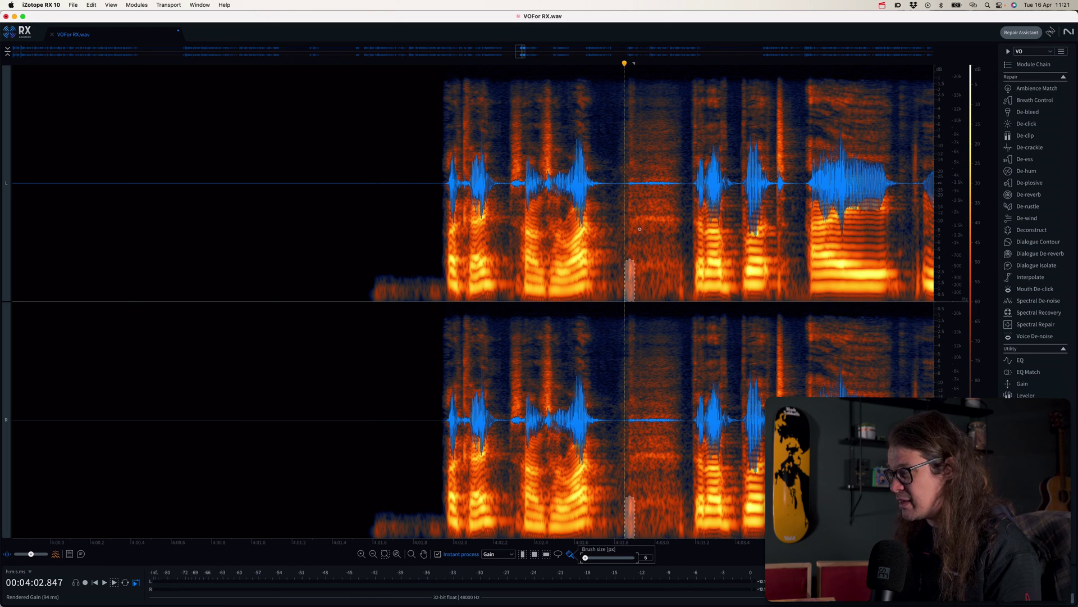
click(680, 278)
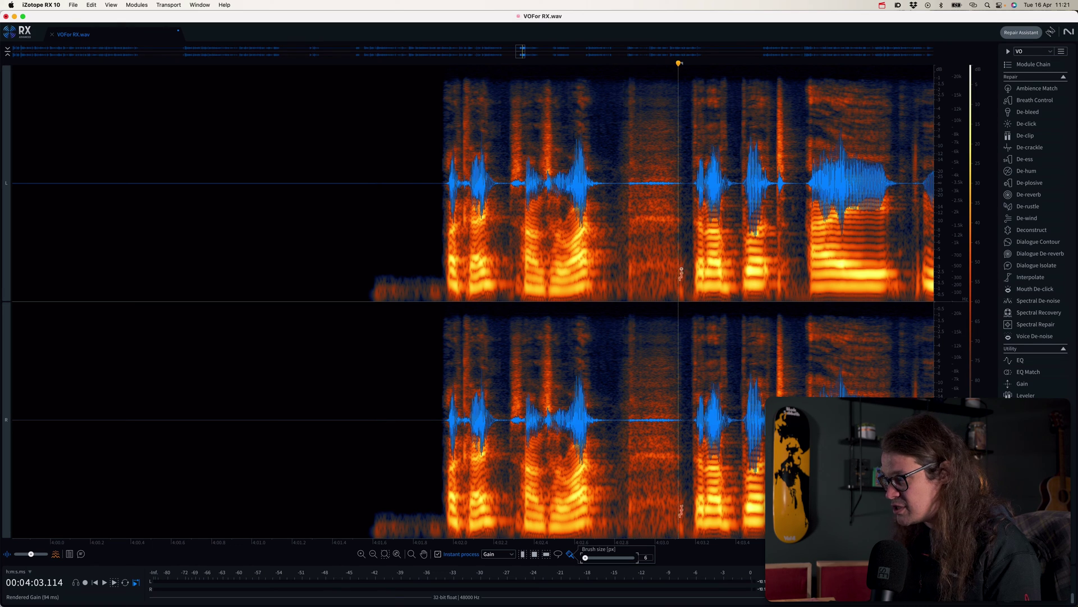
click(681, 275)
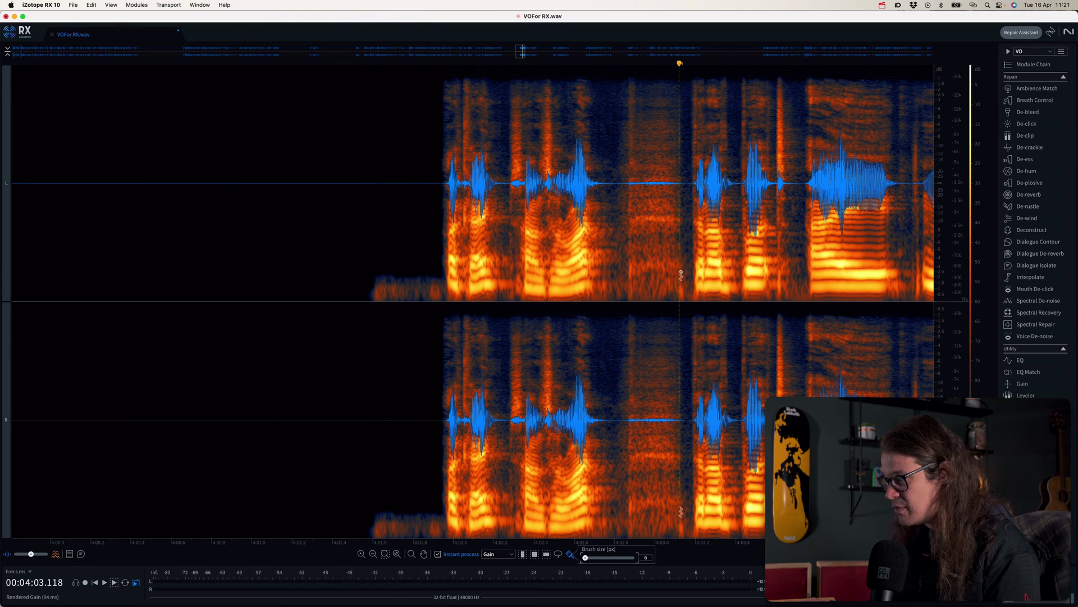
Brush a small spot in the quiet gap between words at about 4:02.24 with instant Gain.
key(z)
click(557, 252)
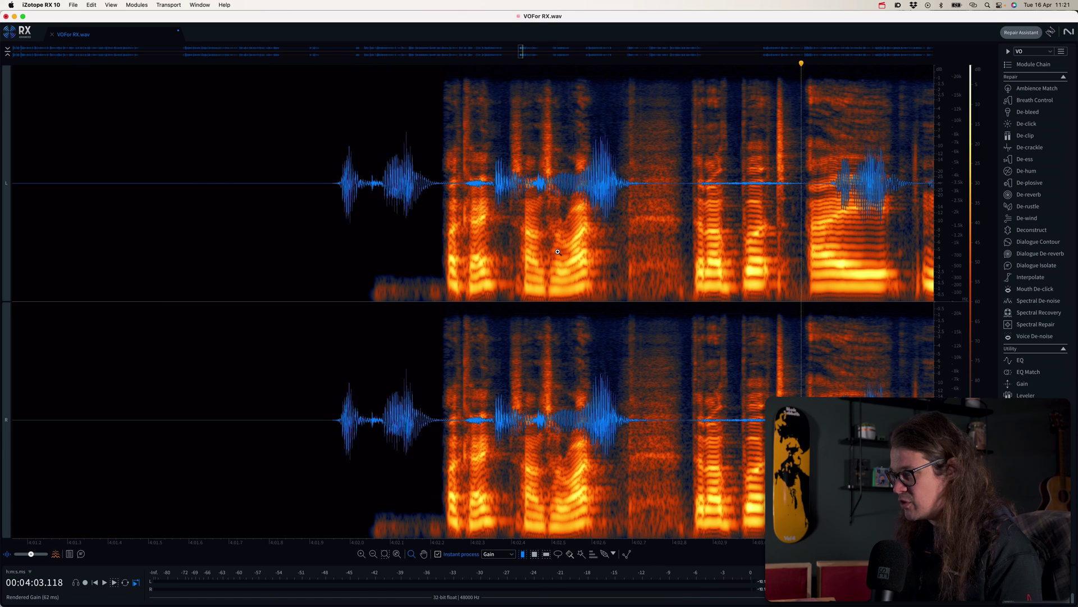
click(558, 252)
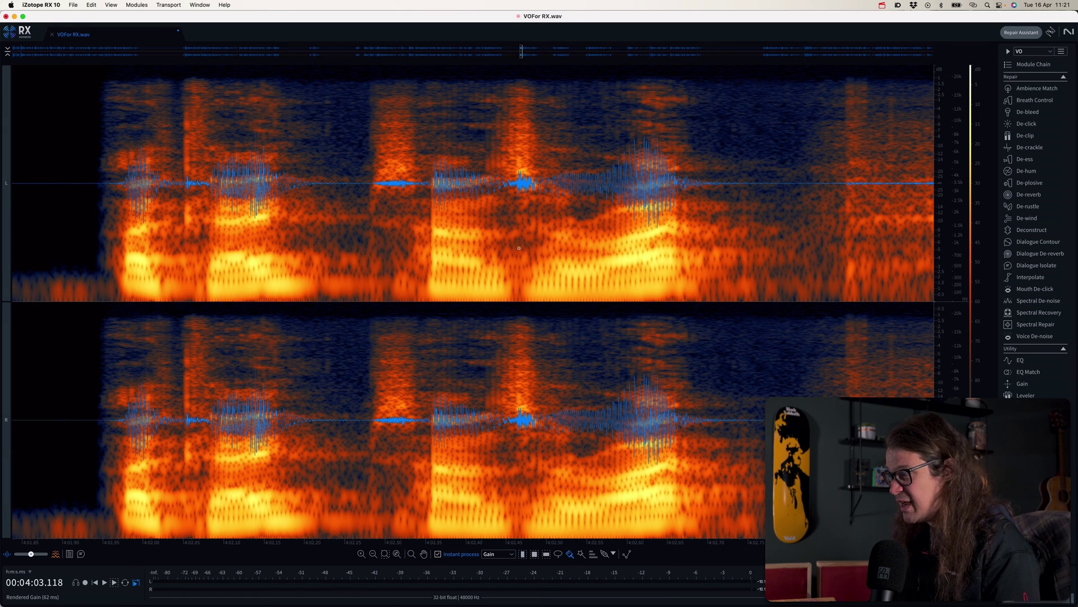
click(339, 216)
drag(344, 217, 363, 238)
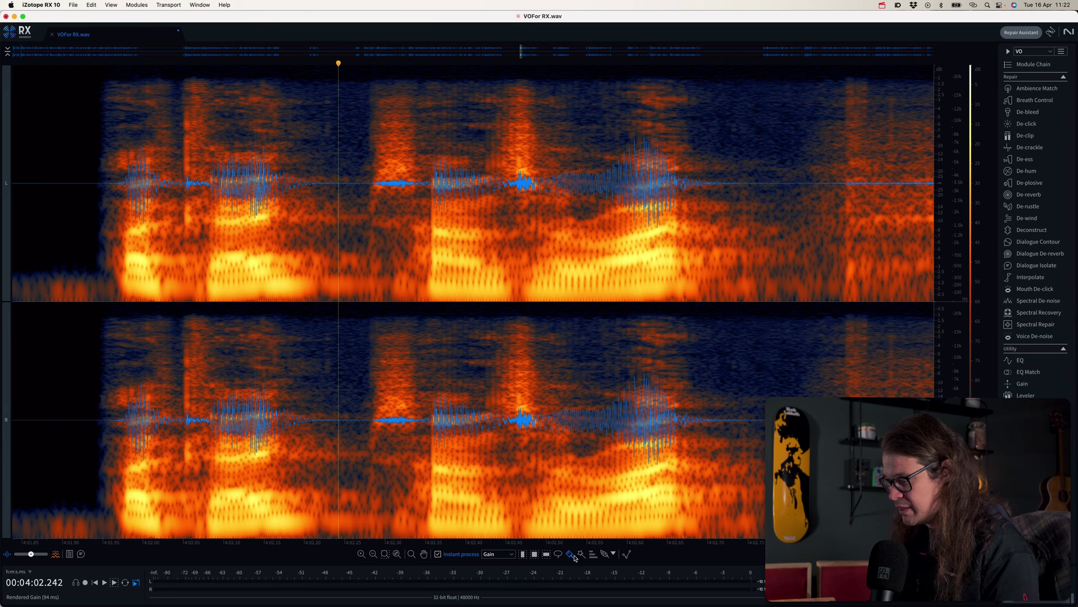
Set the selection brush size to 40 px and paint a short horizontal stroke across the gap at about 4:02.2.
mouse_move(572, 556)
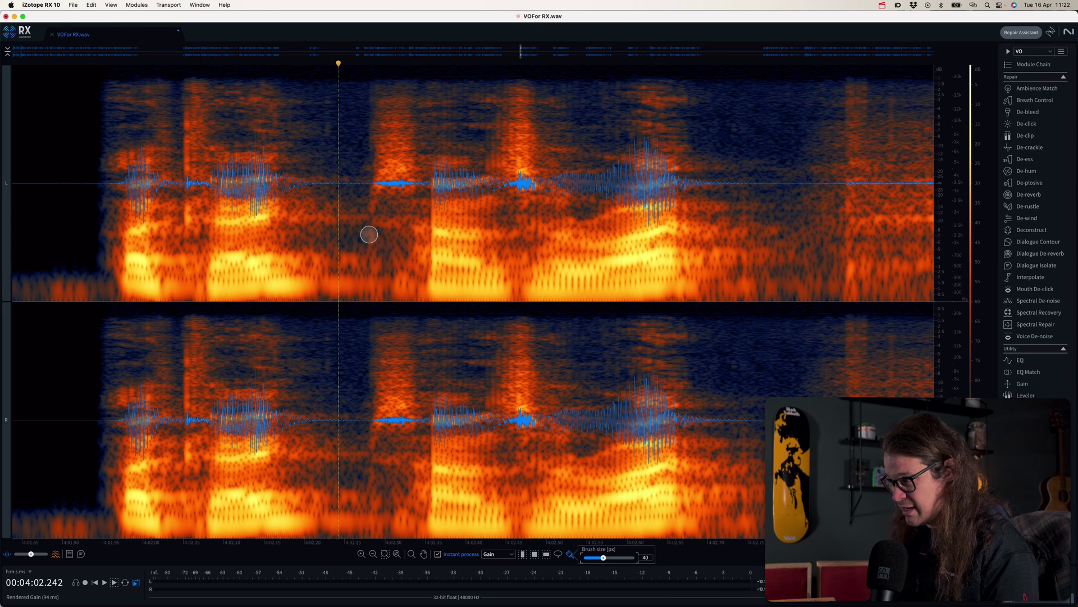
click(318, 218)
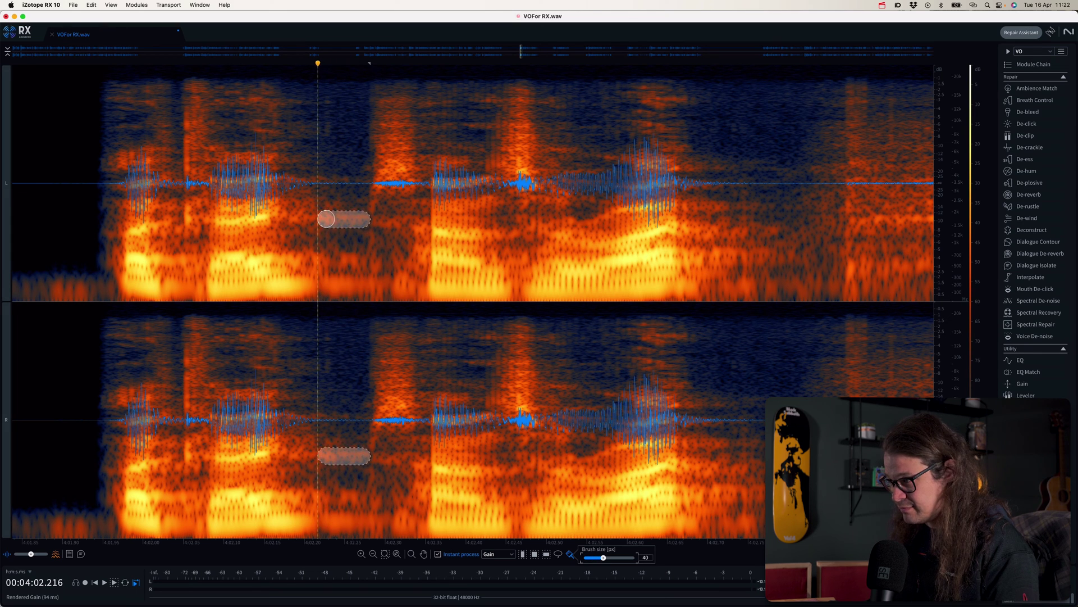